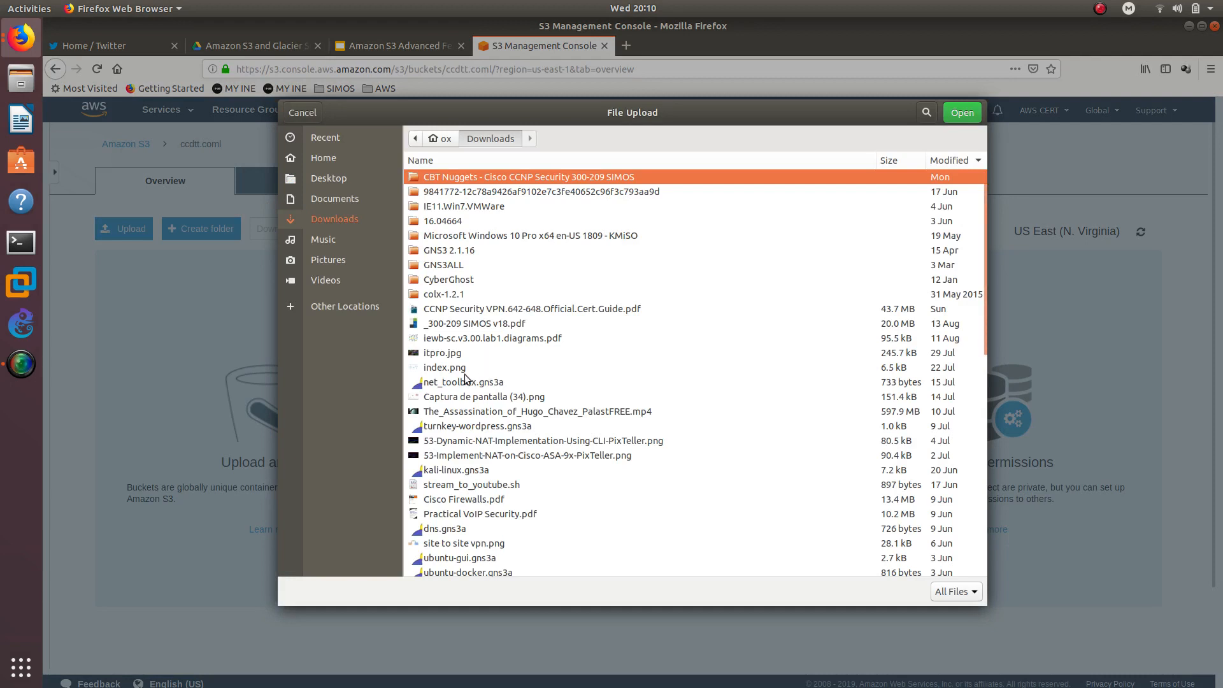
- Upload hqdefault.jpg from the Downloads folder to the ccdtt.coml bucket
click(464, 338)
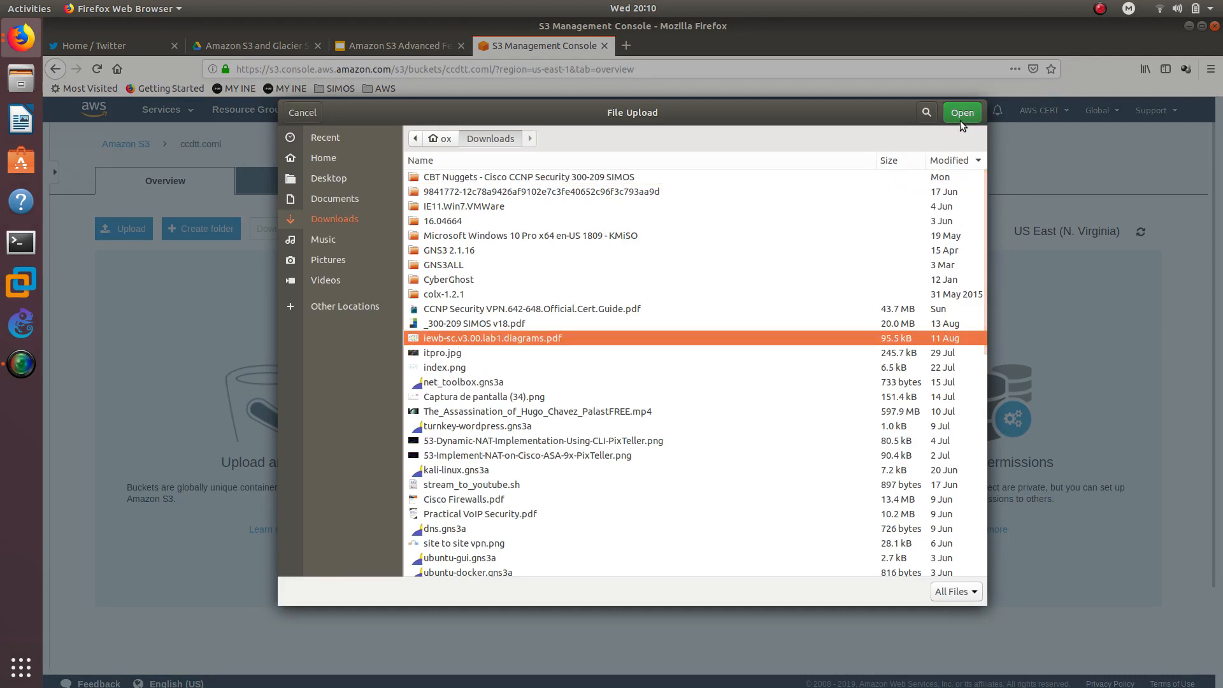
scroll(496, 382, down, 5)
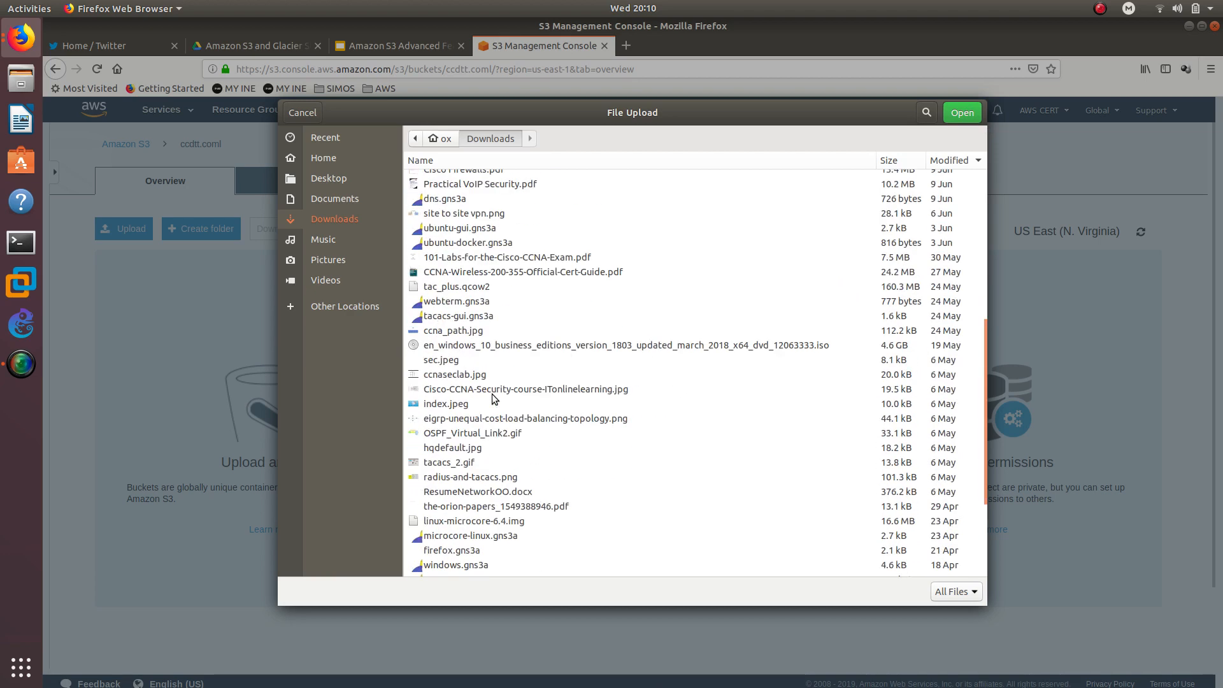
click(469, 448)
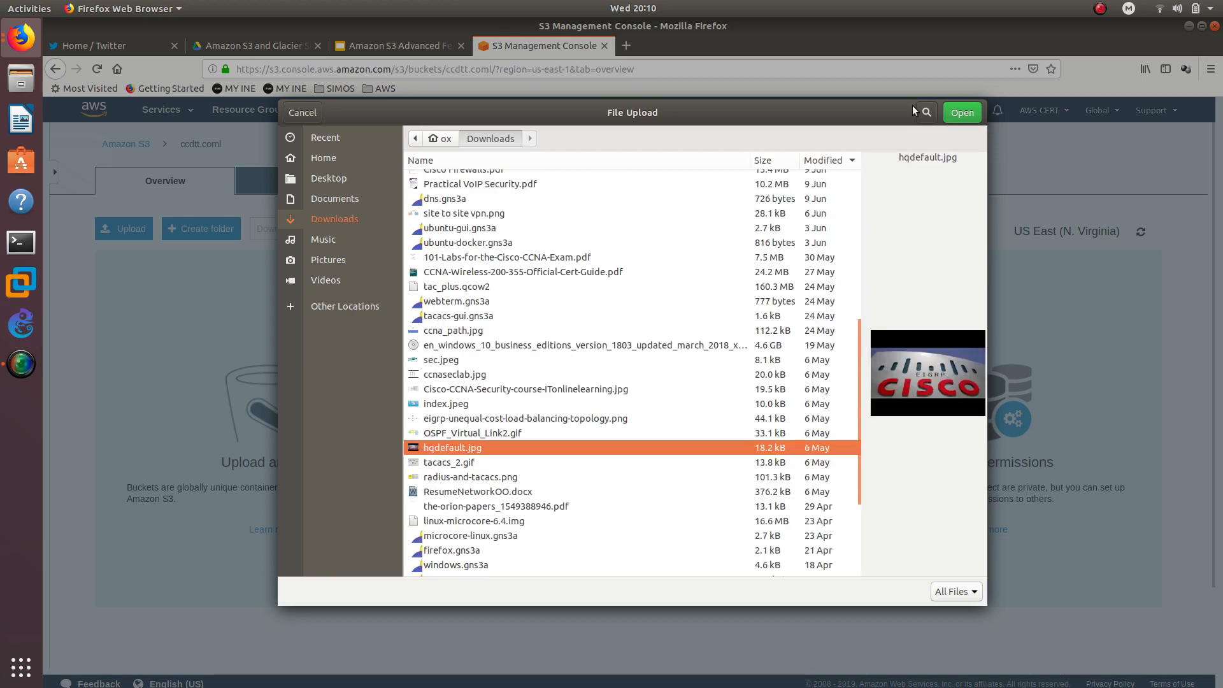
click(952, 113)
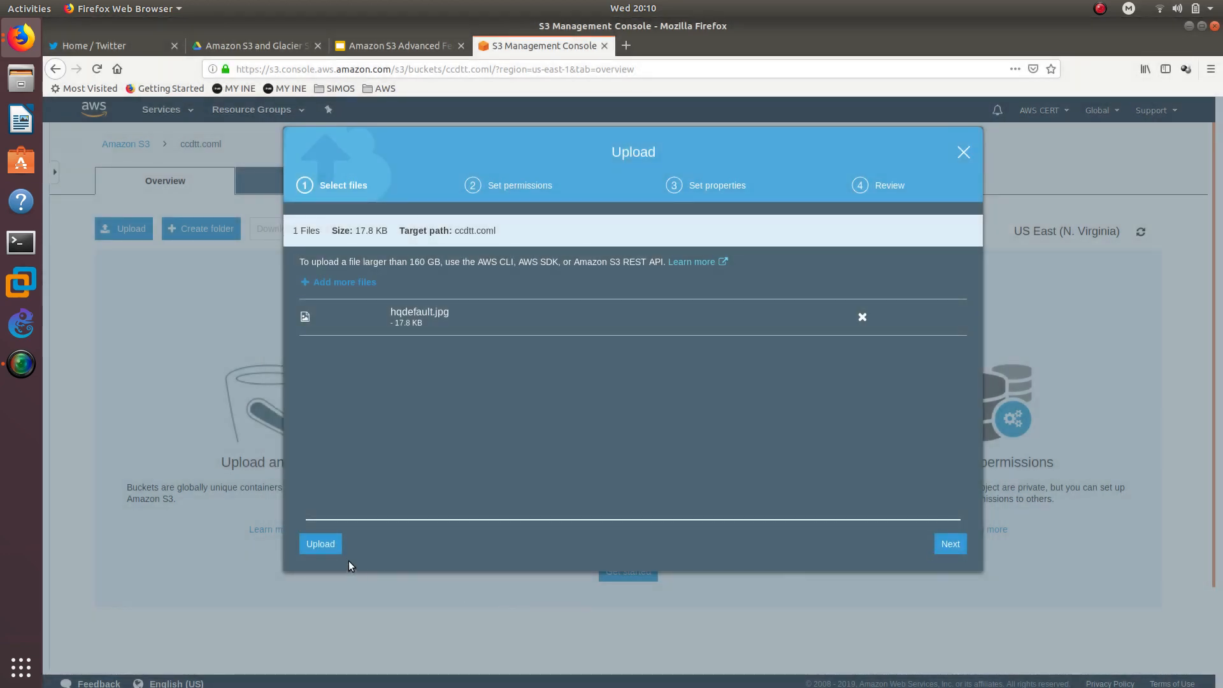
click(320, 544)
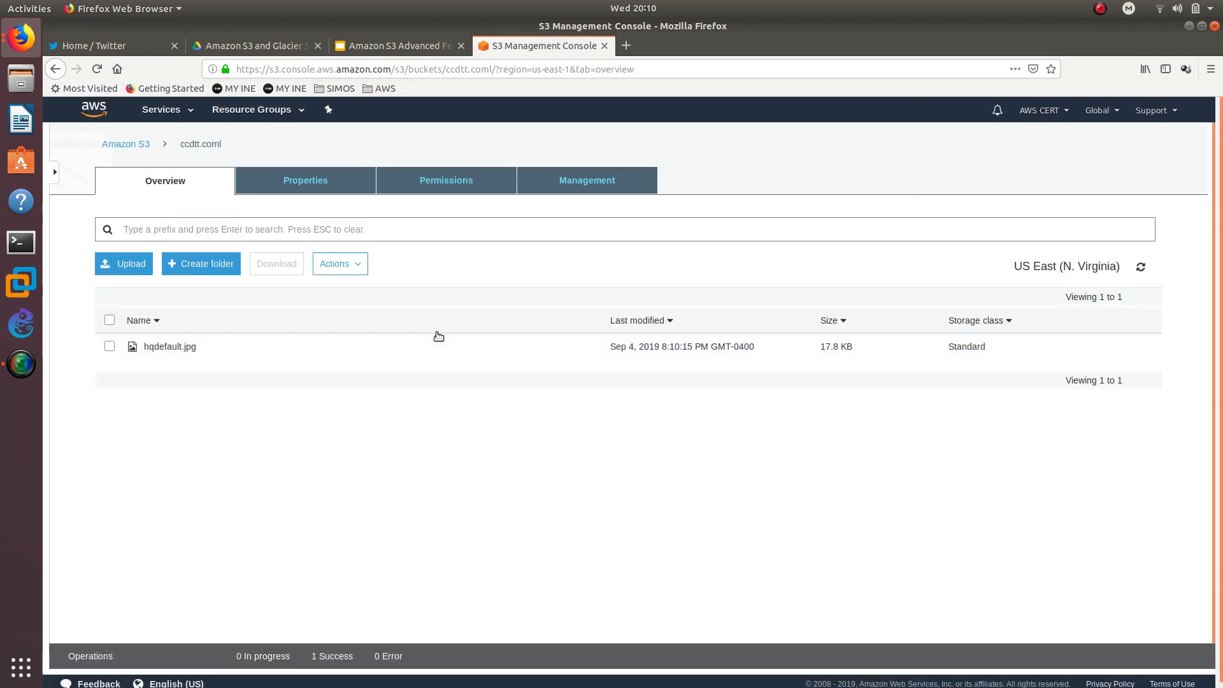
- Review the Object Lifecycle Management slide in the Amazon S3 Advanced Features presentation
click(408, 52)
scroll(136, 574, down, 1)
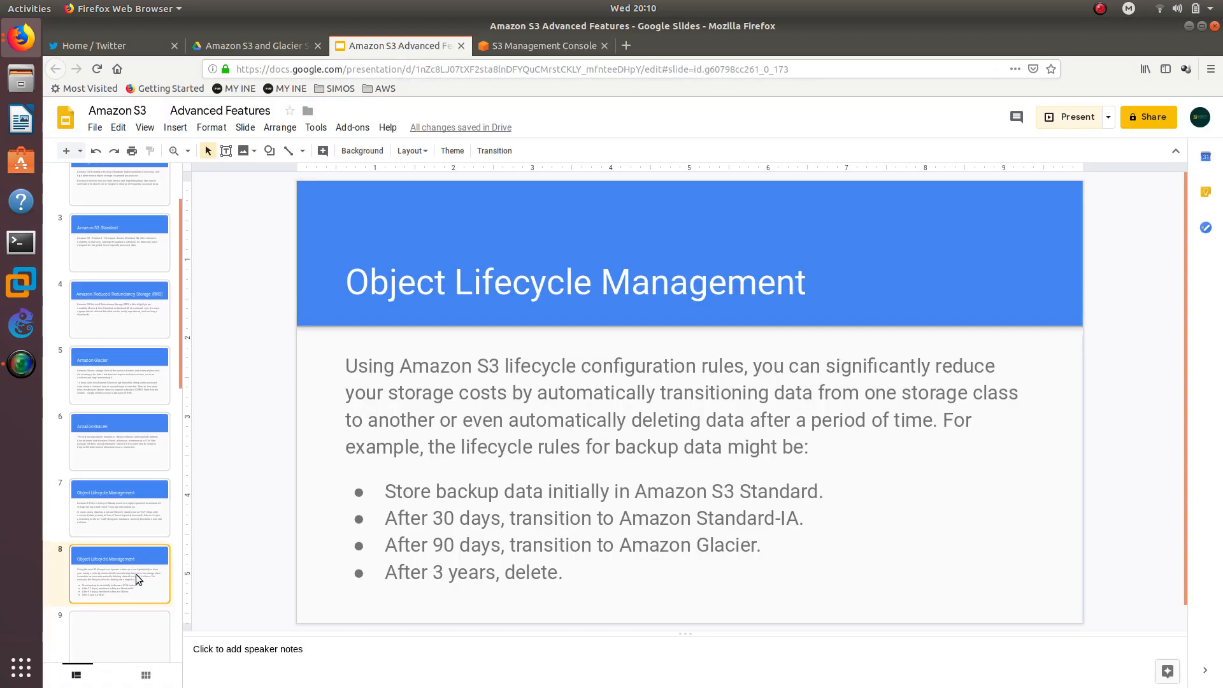
scroll(139, 544, up, 2)
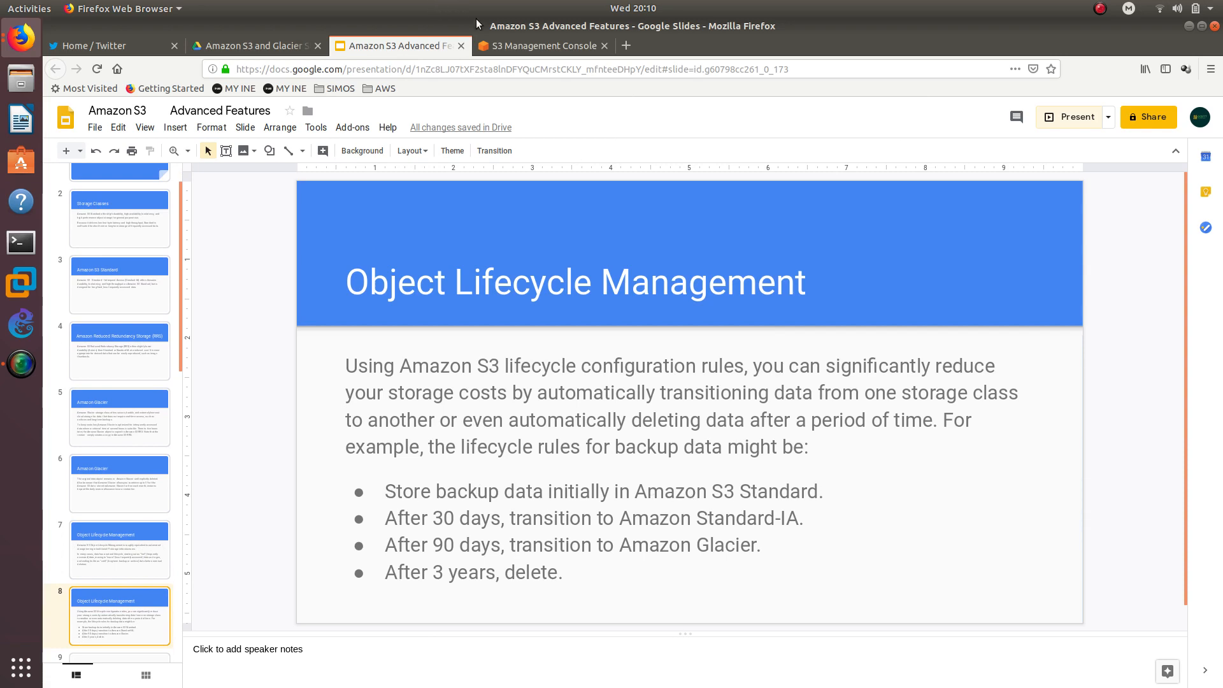
click(508, 47)
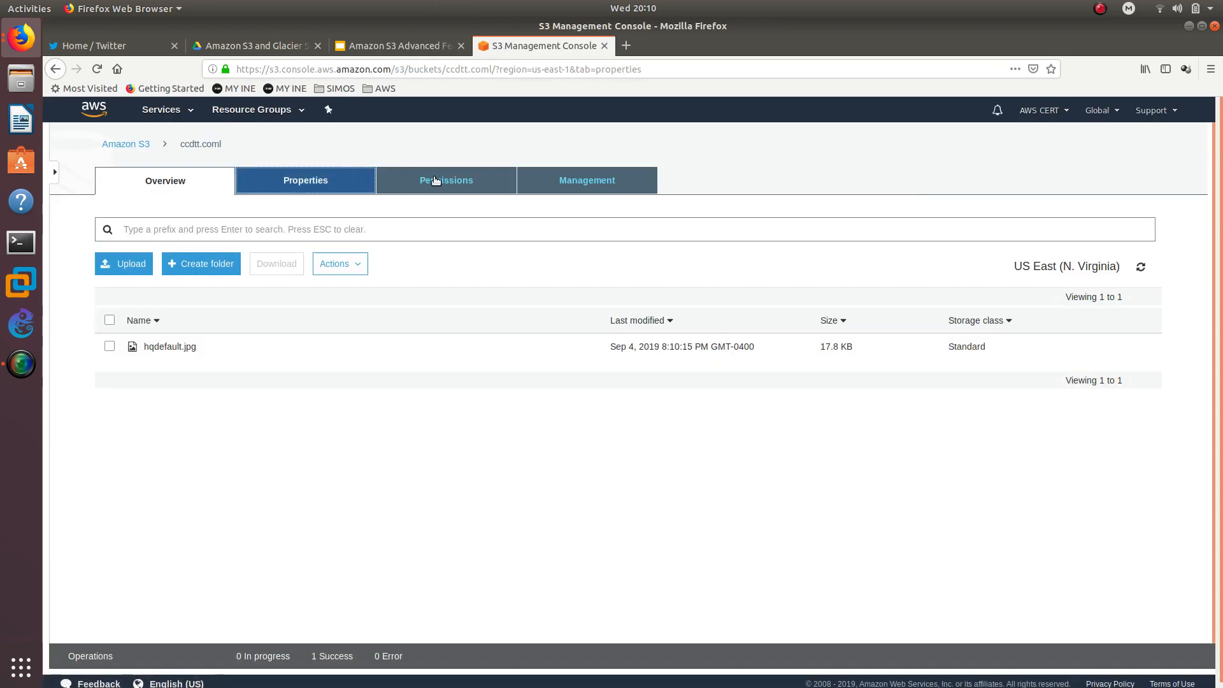
- Browse the ccdtt.coml bucket's Properties and Management tabs and its summary panel
click(315, 181)
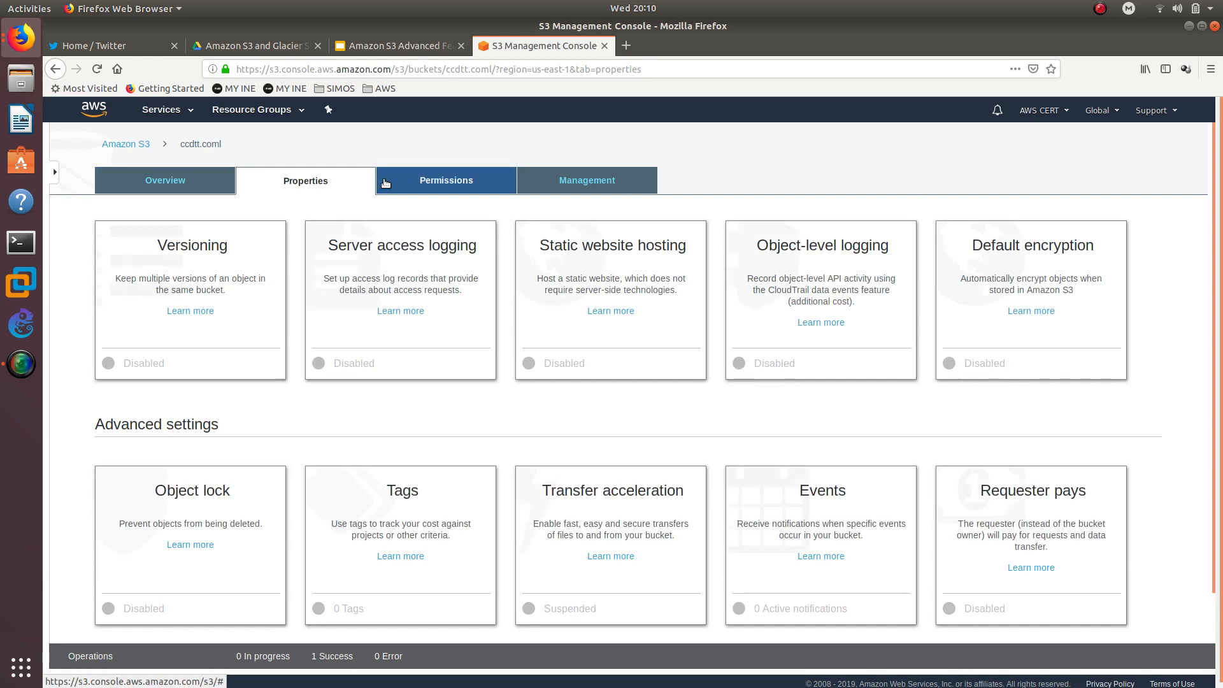
click(557, 183)
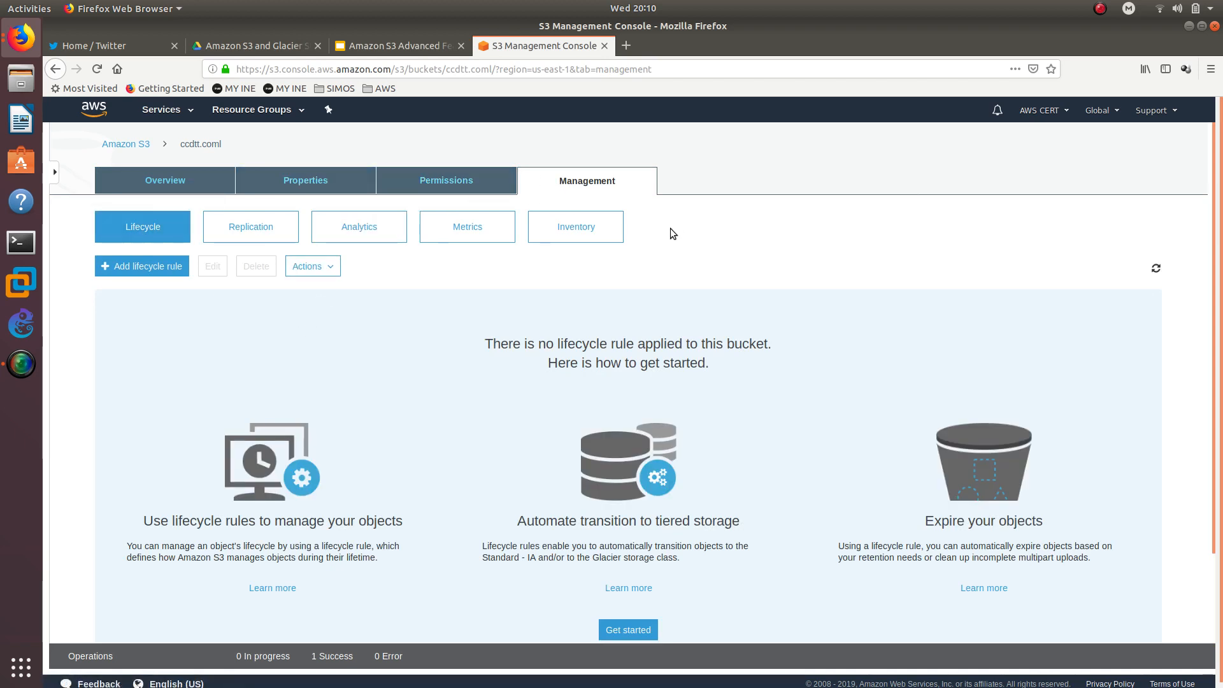
click(166, 184)
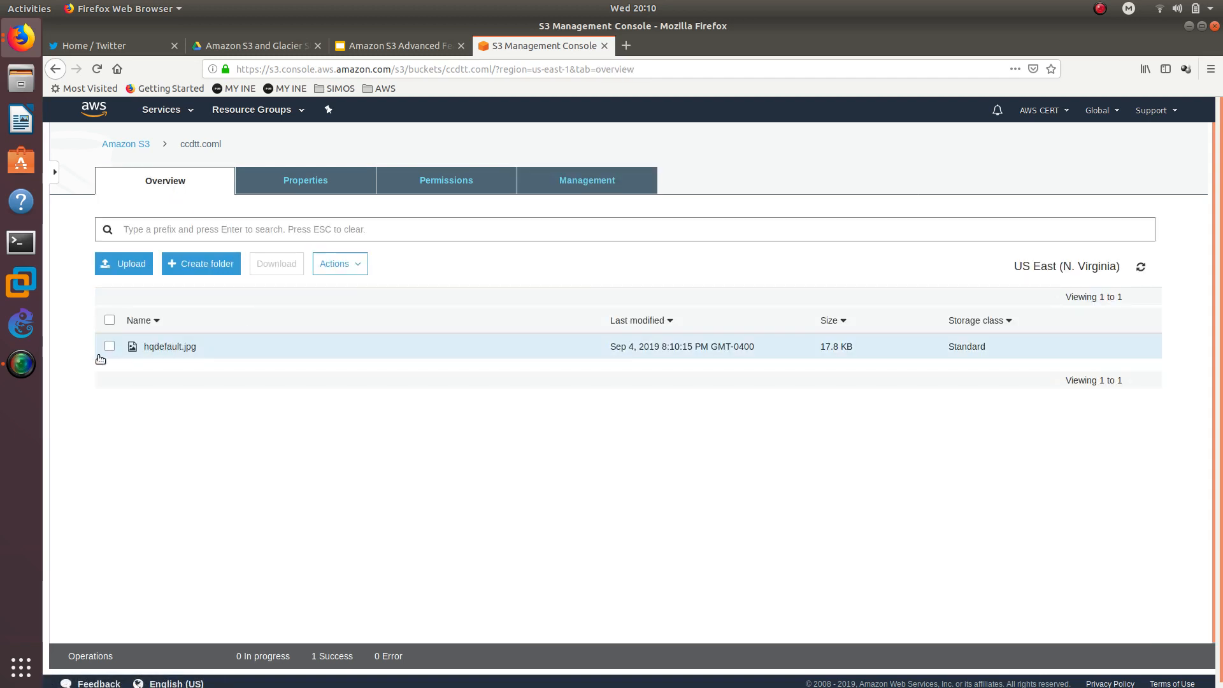
click(567, 181)
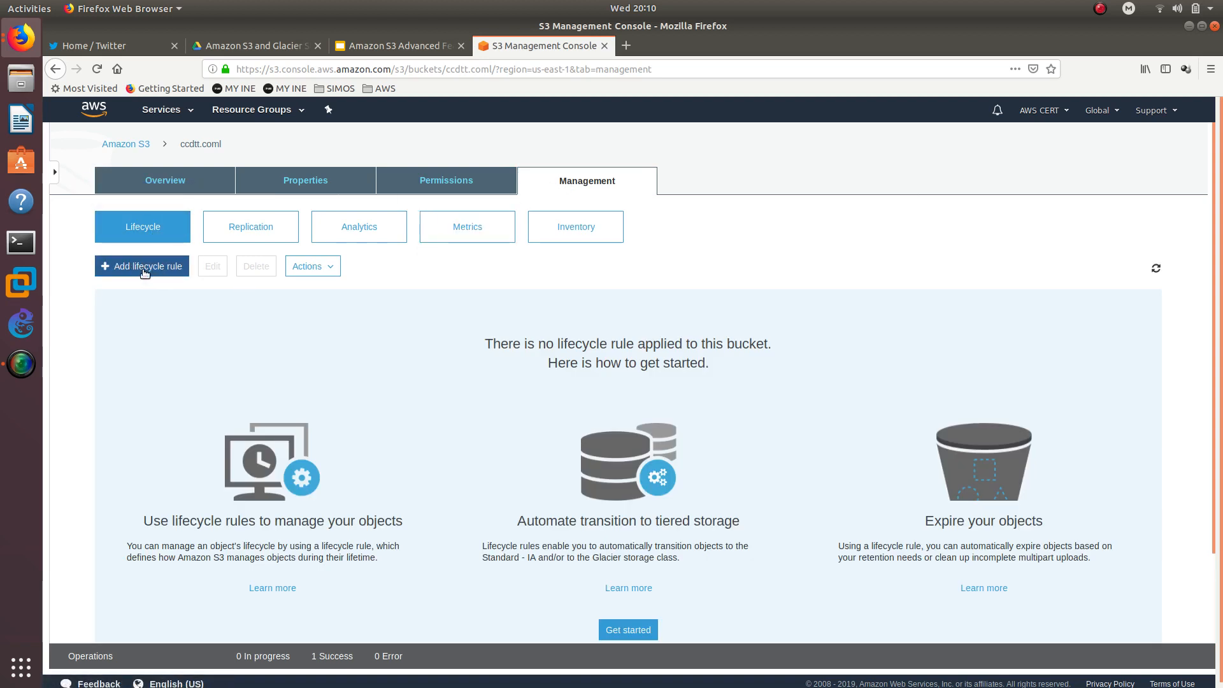
click(142, 146)
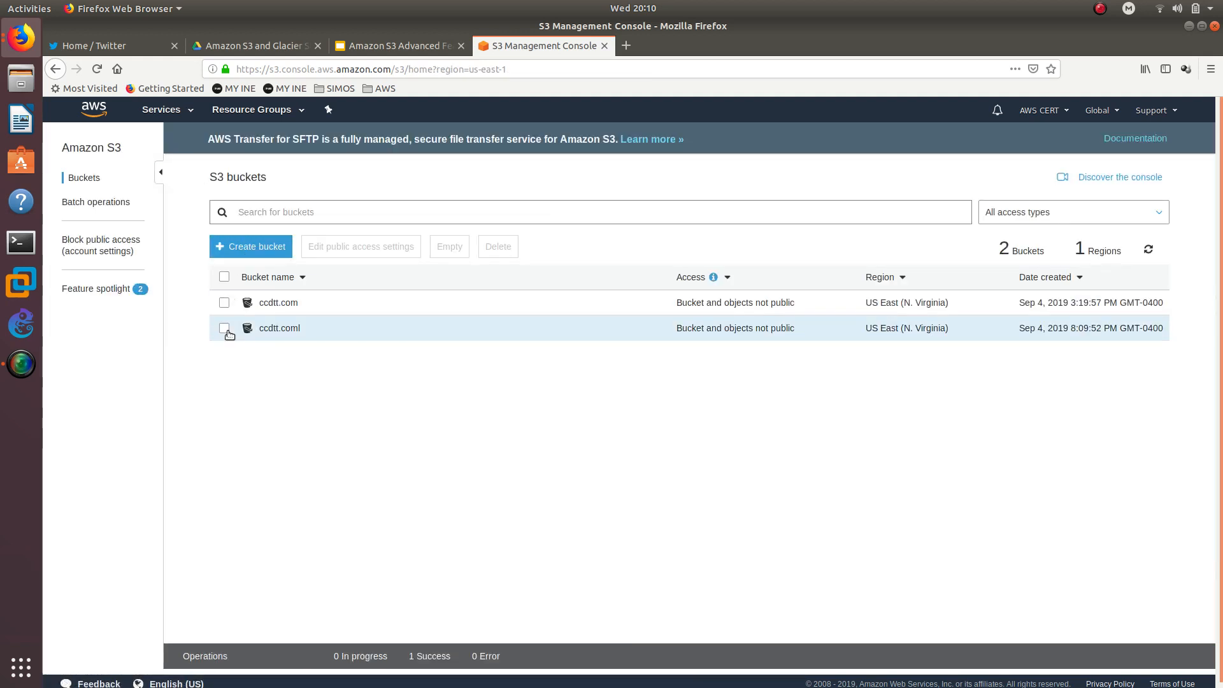
click(227, 330)
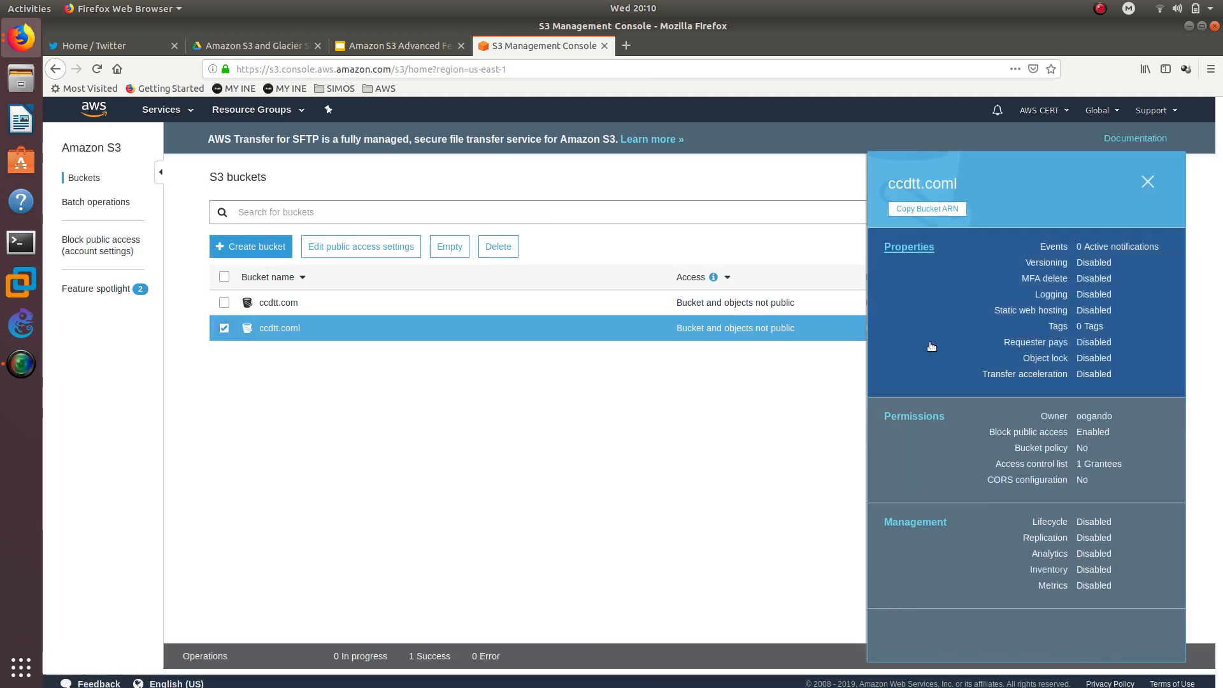
click(946, 535)
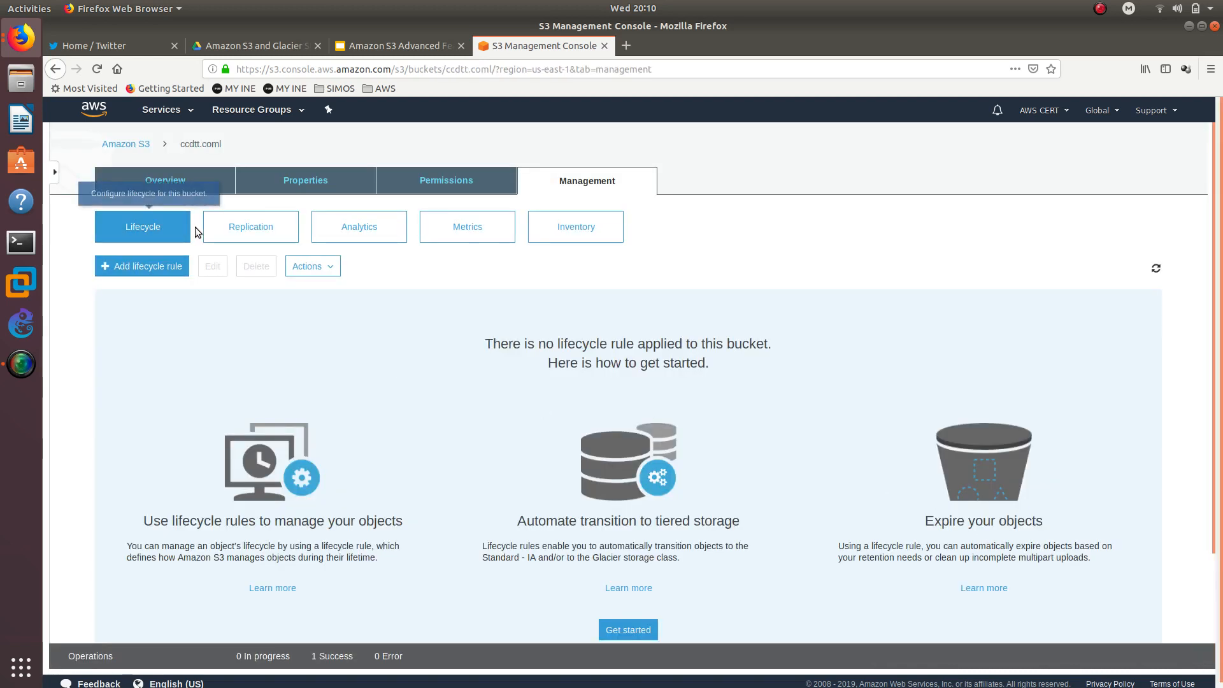
scroll(326, 404, down, 2)
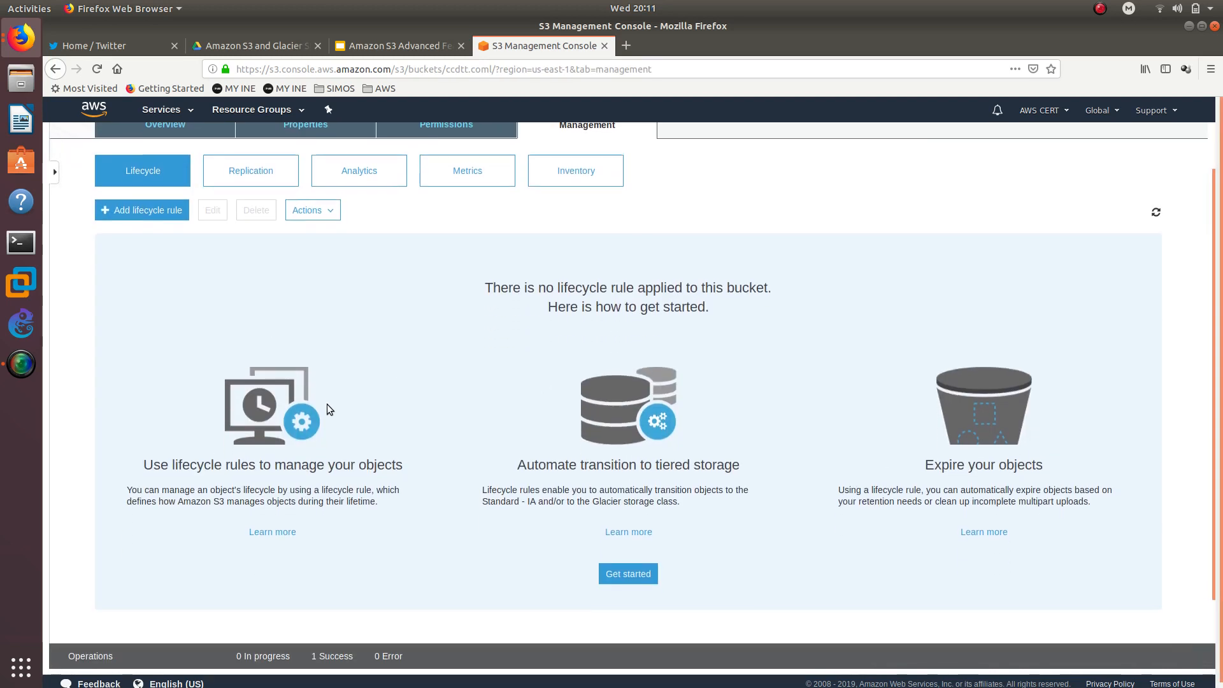
scroll(326, 404, up, 1)
- Start a new lifecycle rule named test with no prefix or tag filter and continue to transitions
click(135, 237)
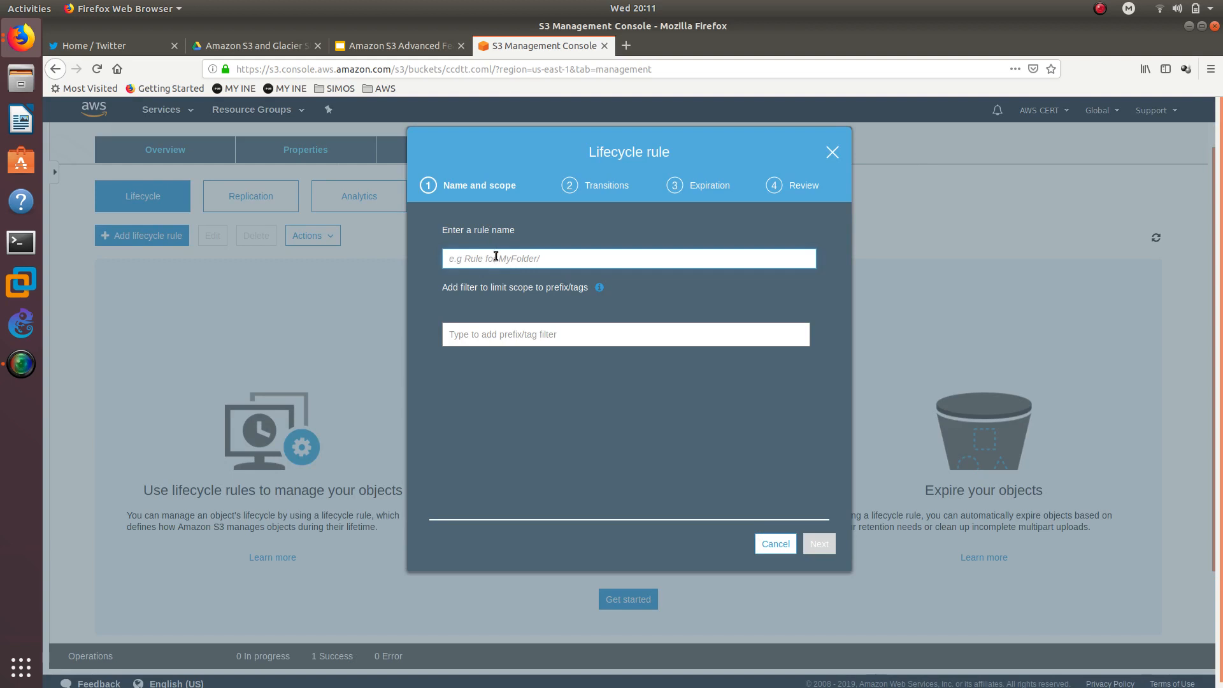
text(test)
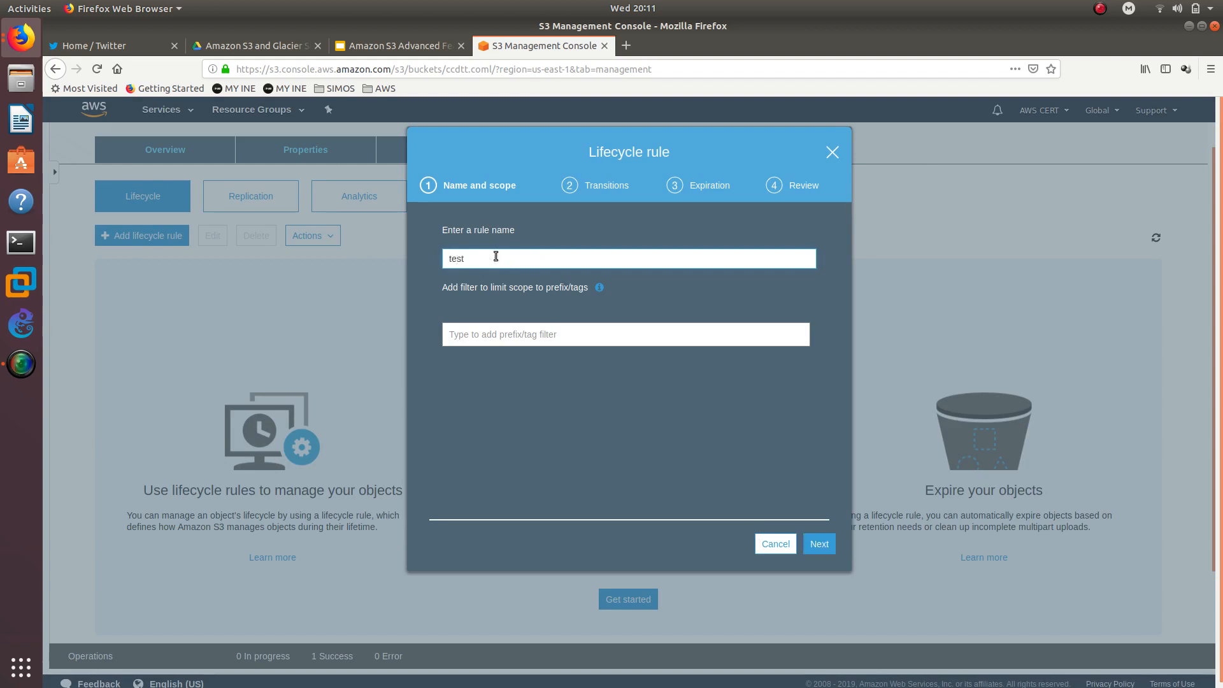
click(512, 333)
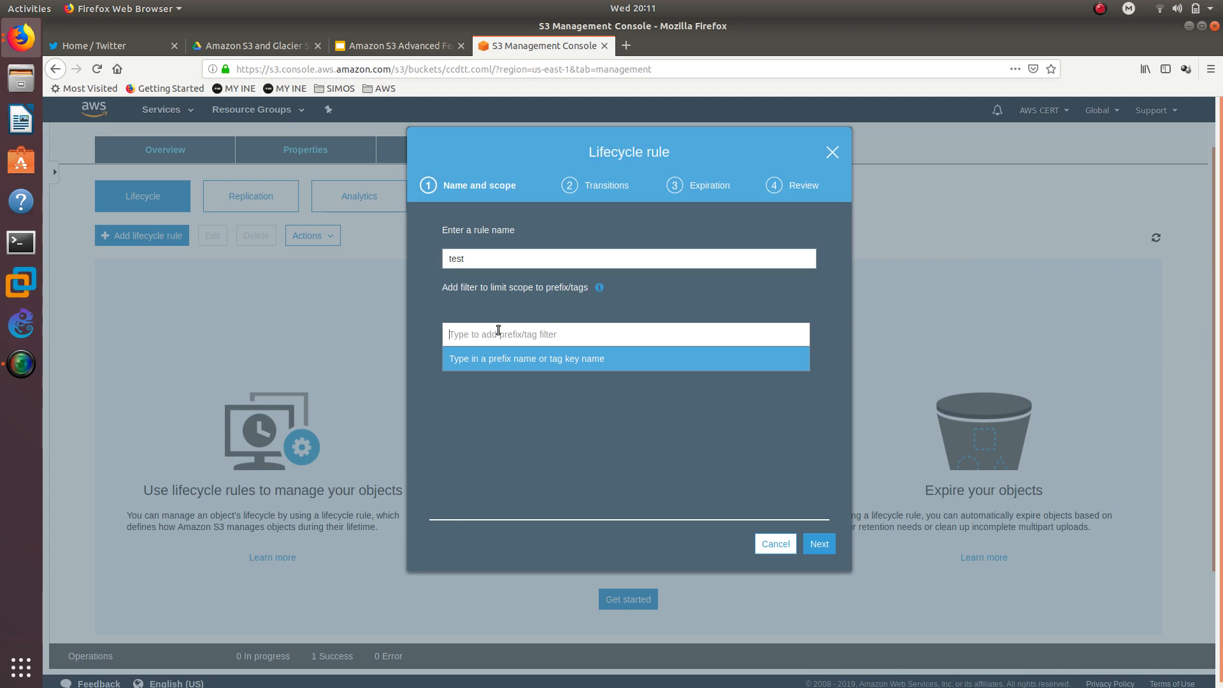
click(622, 517)
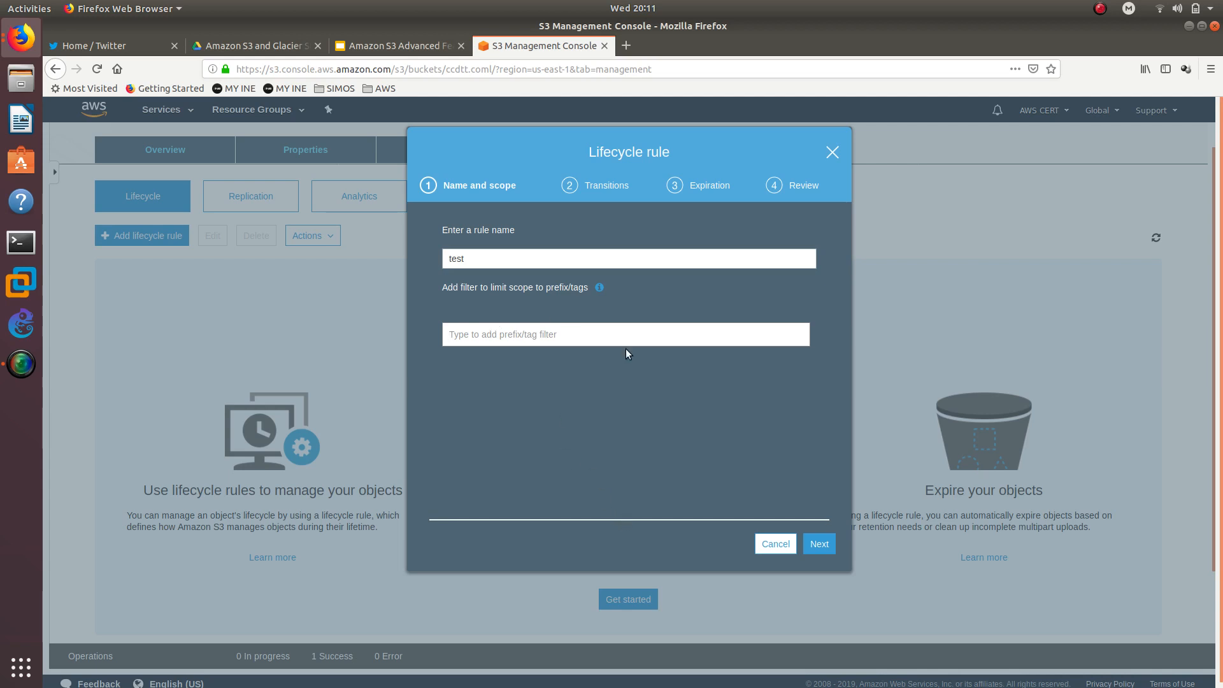
click(817, 544)
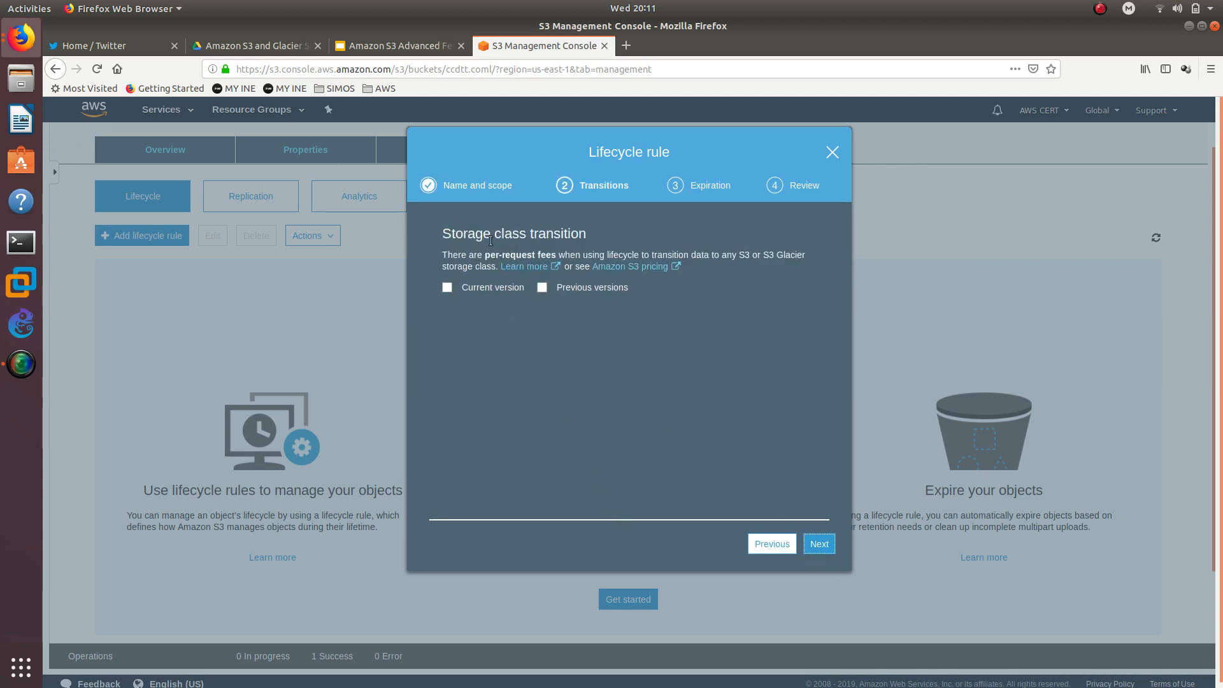
- Add current-version transitions to Standard-IA after 30 days and to Glacier after 60 days
drag(443, 234, 585, 231)
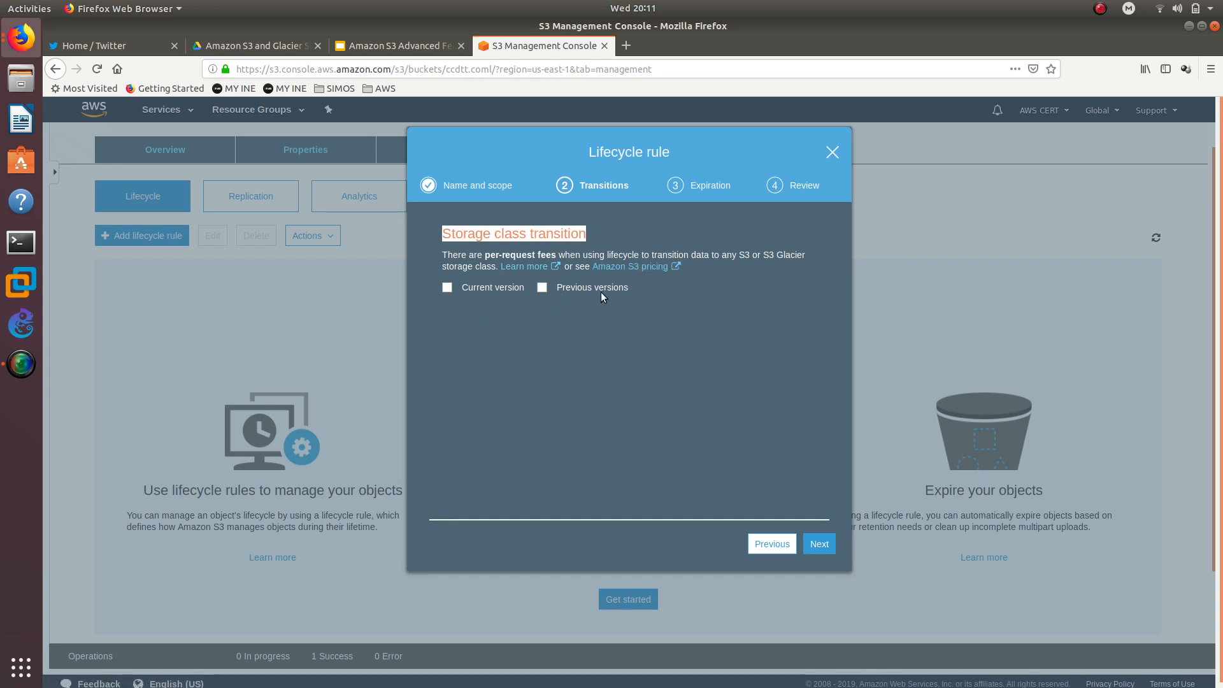
click(465, 291)
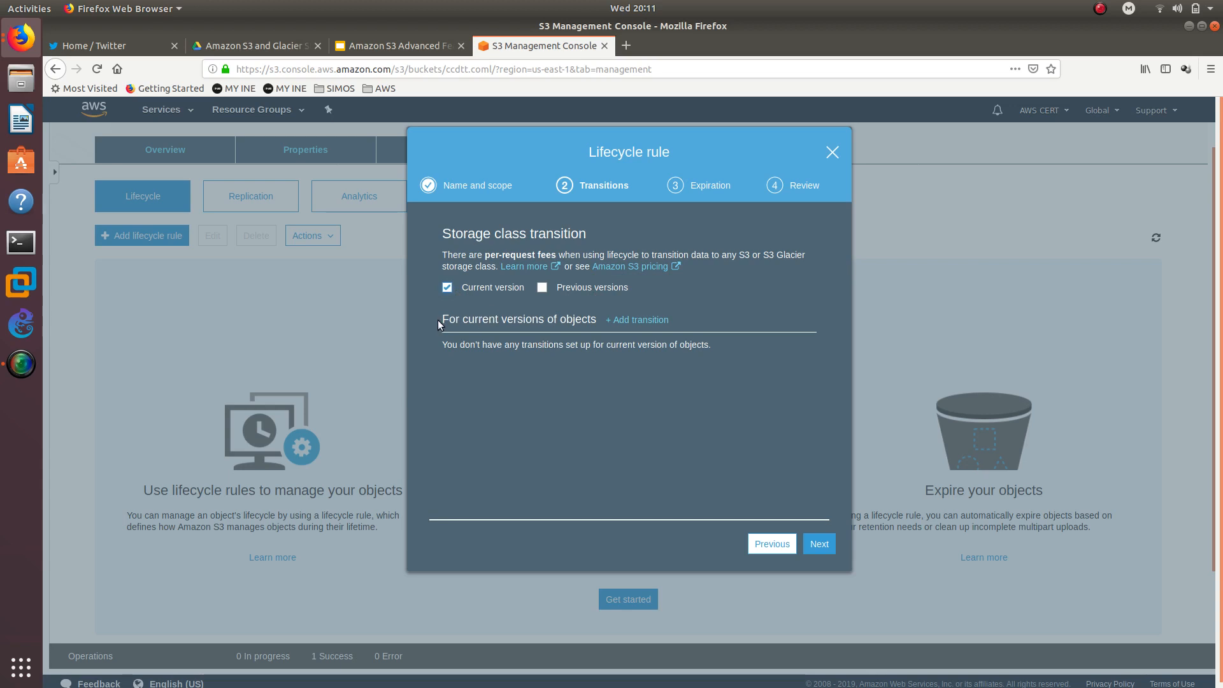
click(619, 320)
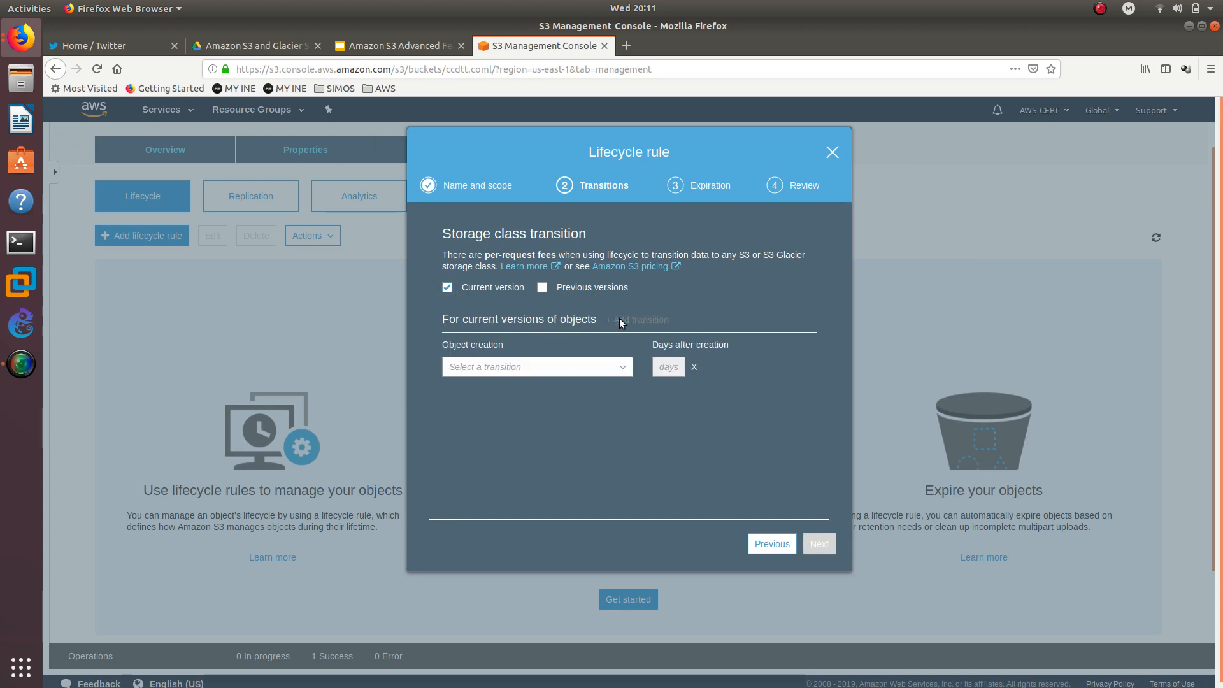
click(601, 362)
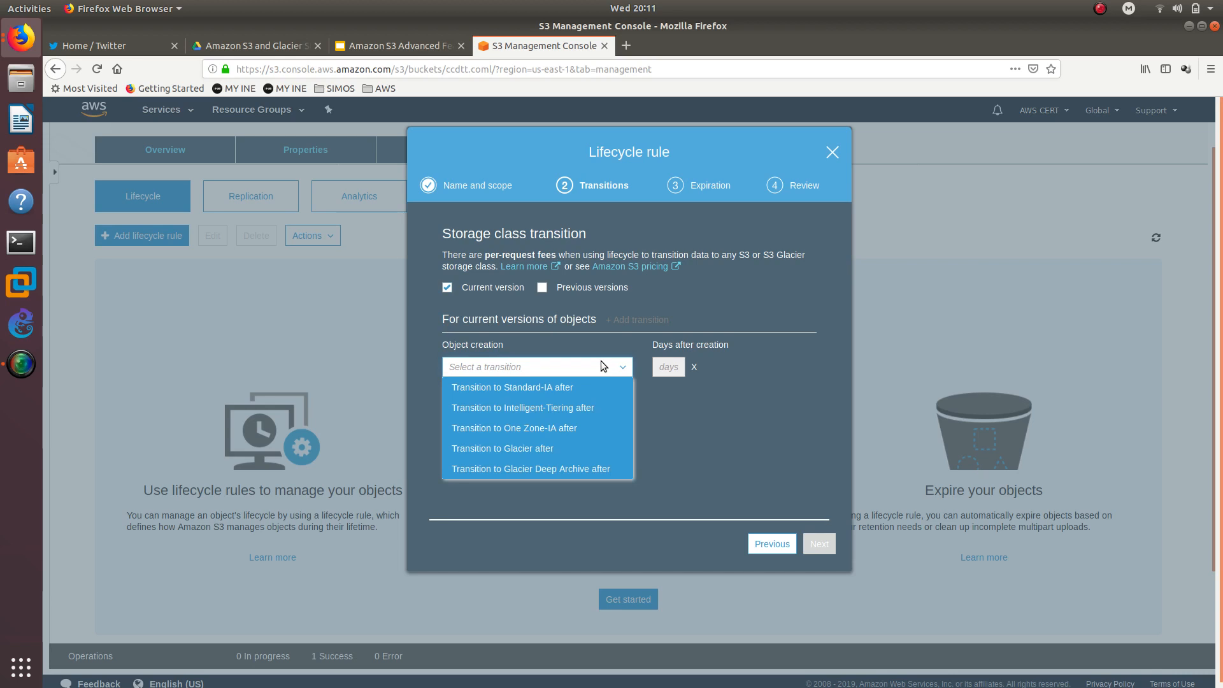
click(573, 387)
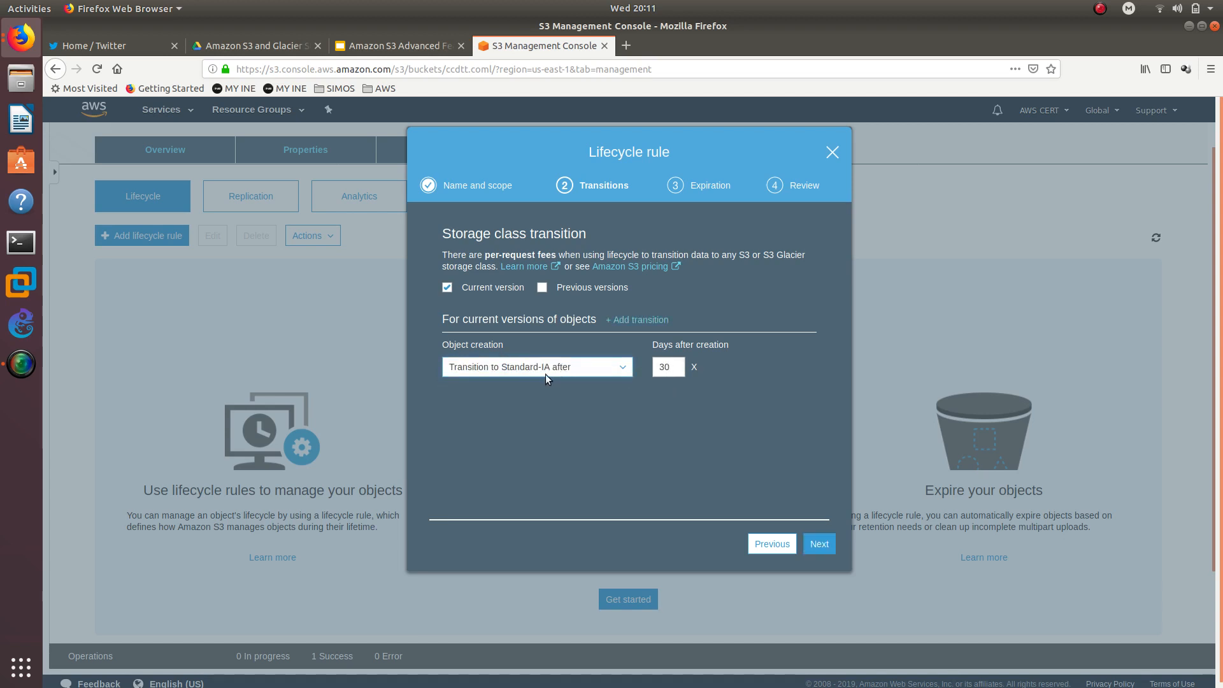
click(651, 321)
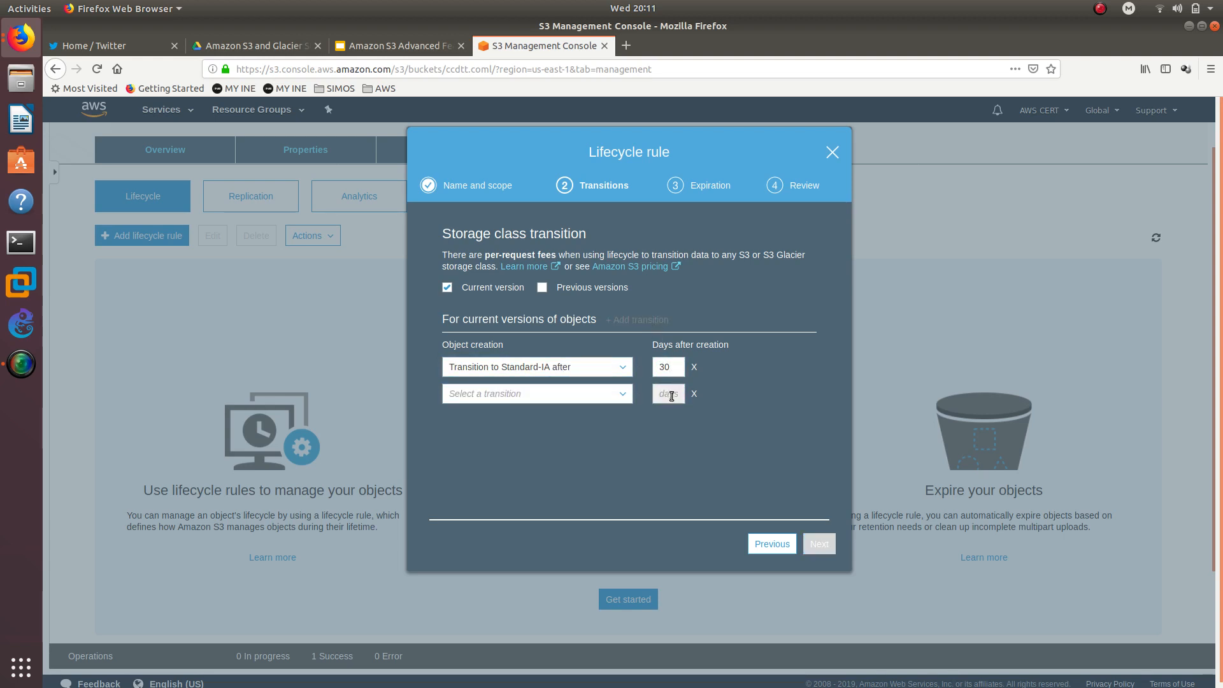
click(607, 392)
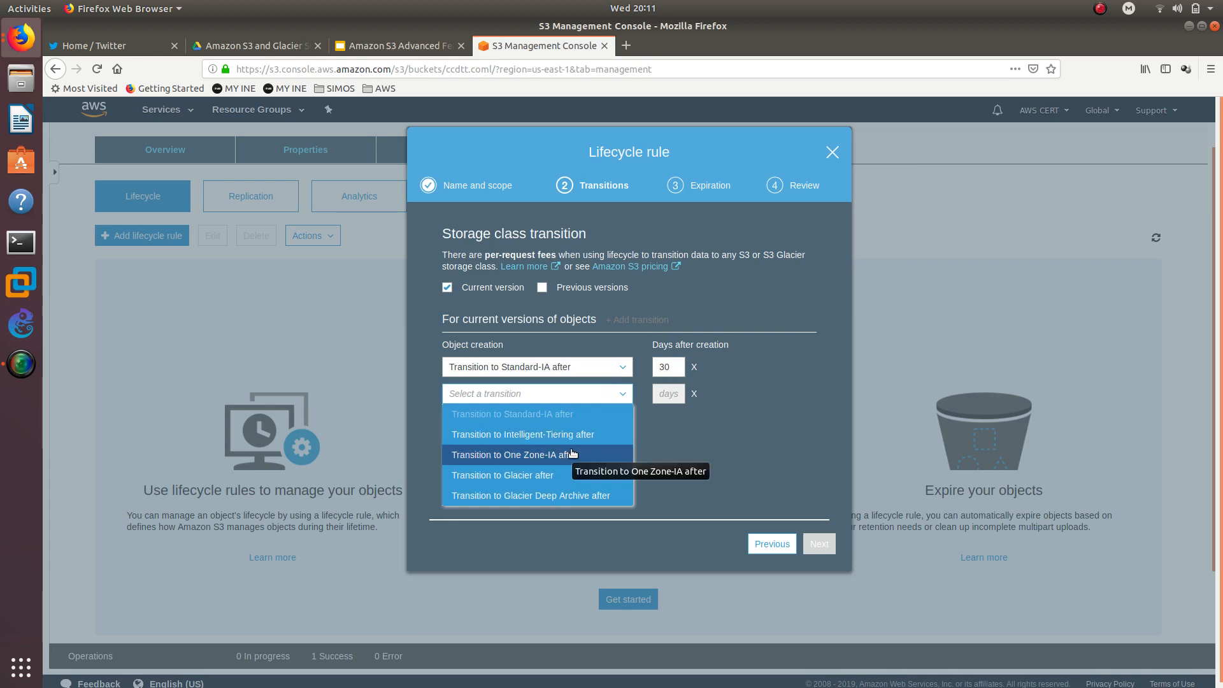
click(577, 475)
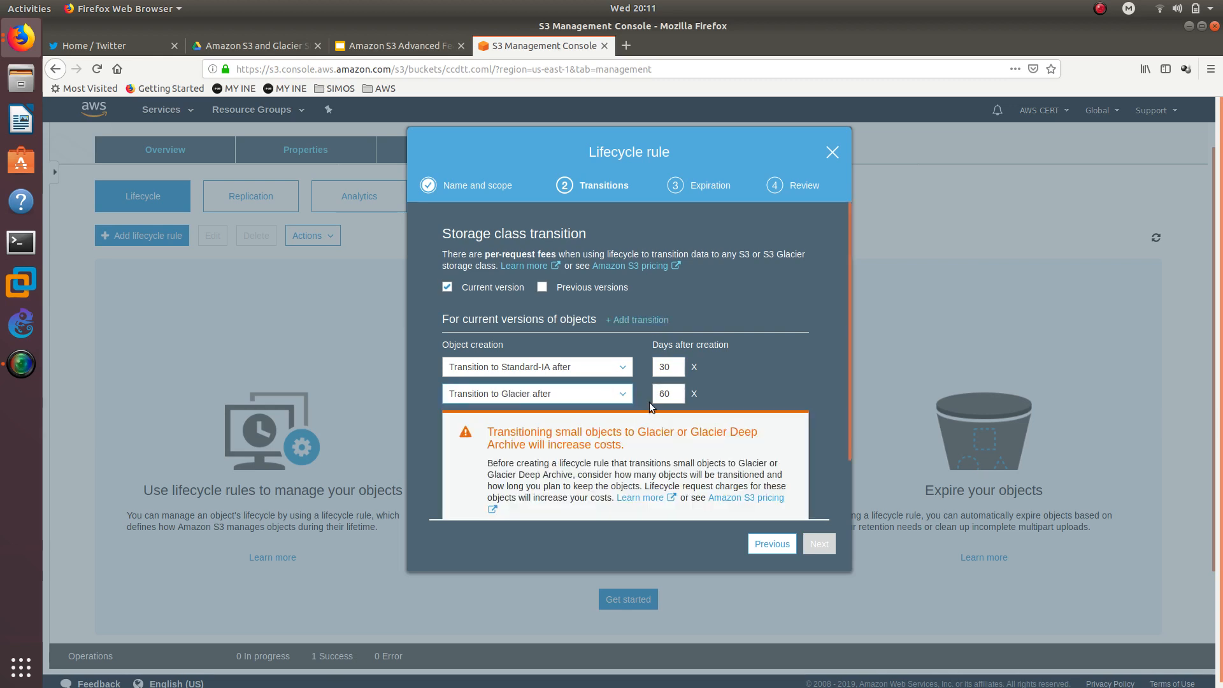
- Acknowledge the small-object Glacier cost warning and proceed to the expiration settings
scroll(648, 382, down, 2)
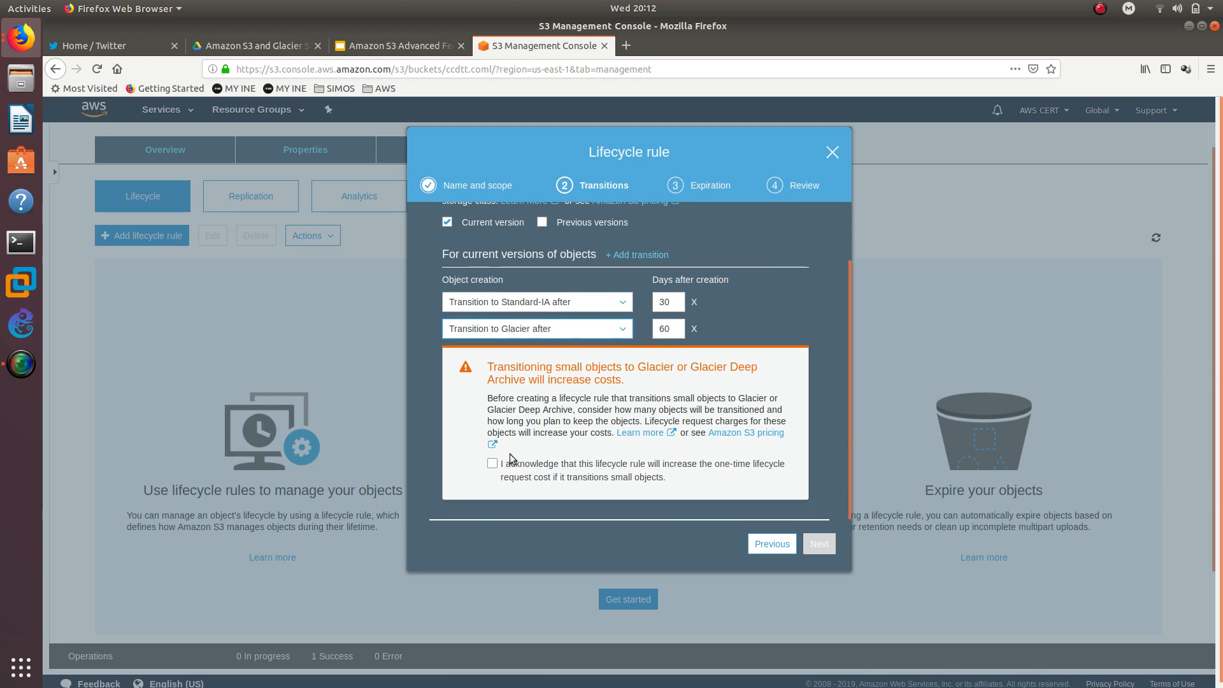
click(493, 463)
scroll(548, 327, up, 2)
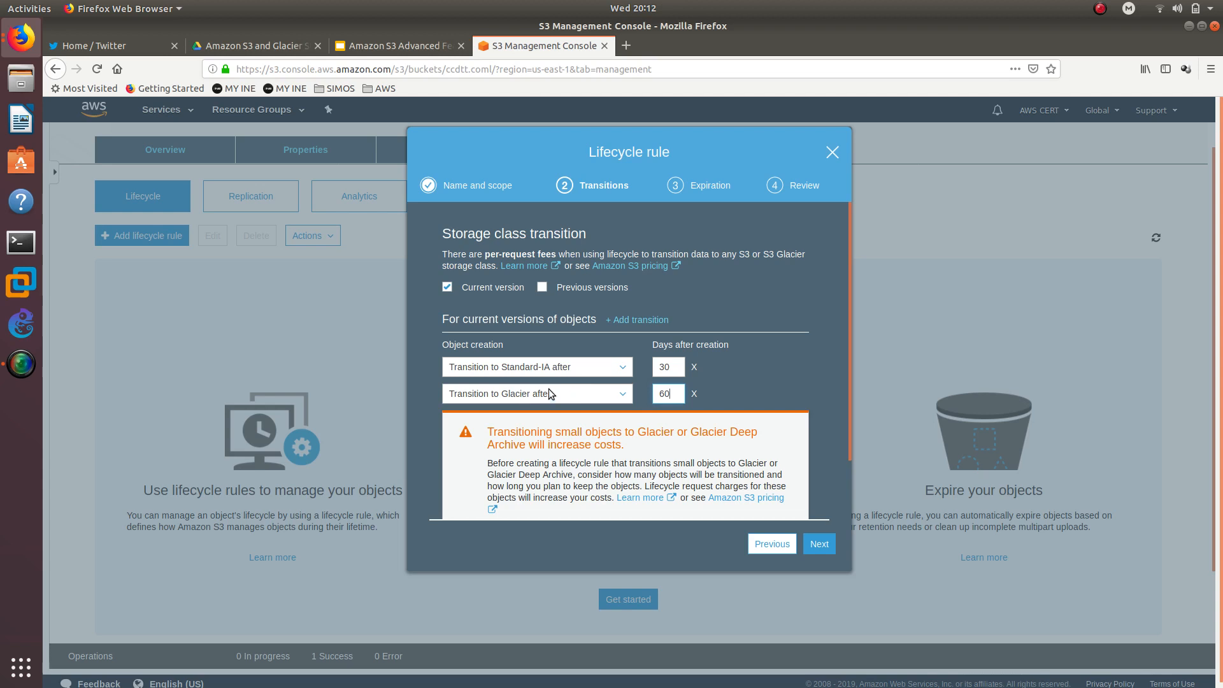
scroll(732, 497, down, 2)
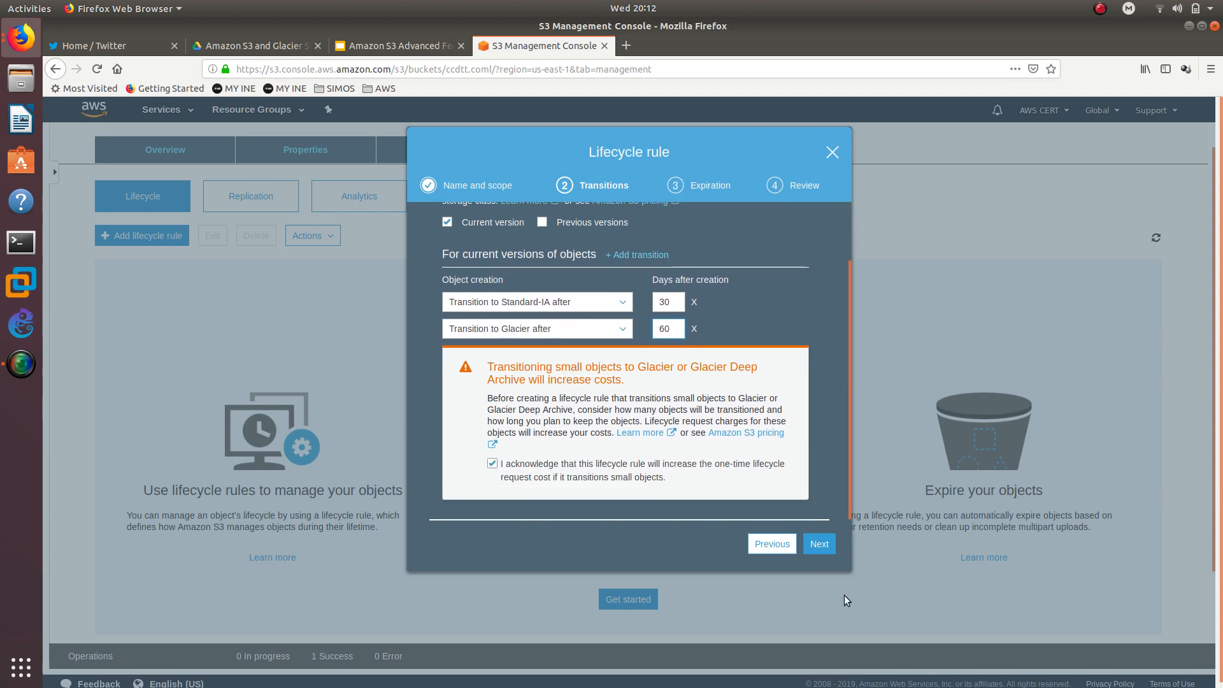
click(811, 543)
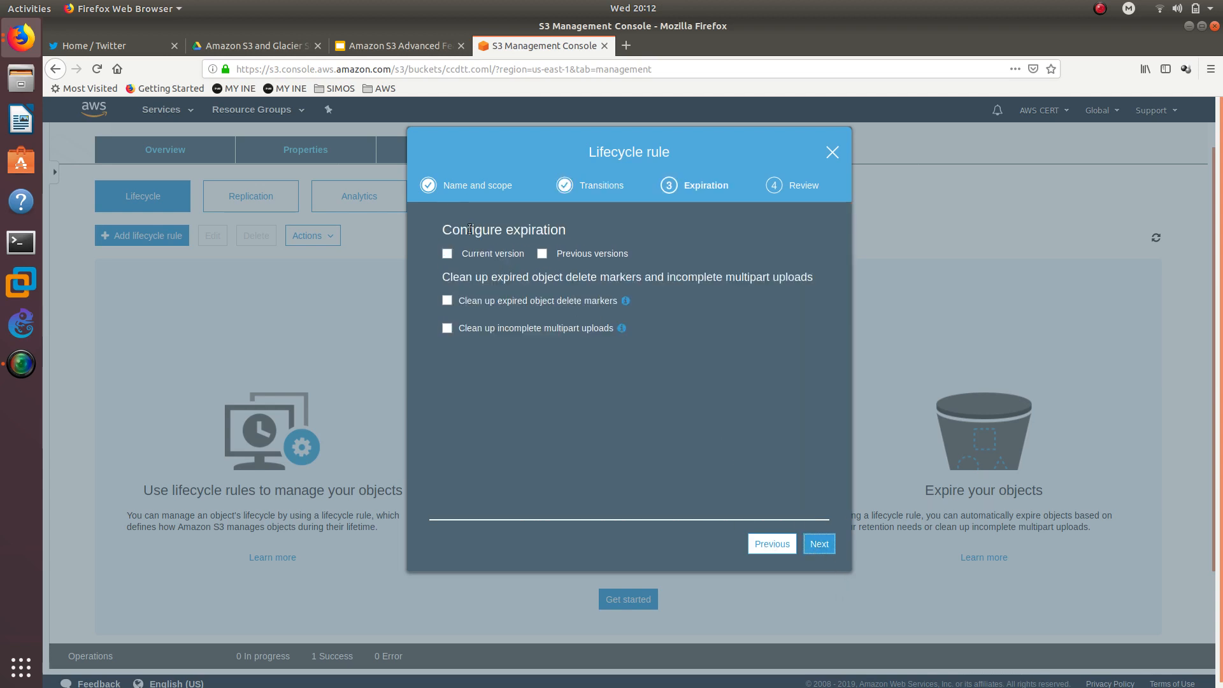
- Enable expiration of the current version after 100 days from object creation
drag(445, 235, 578, 228)
click(497, 259)
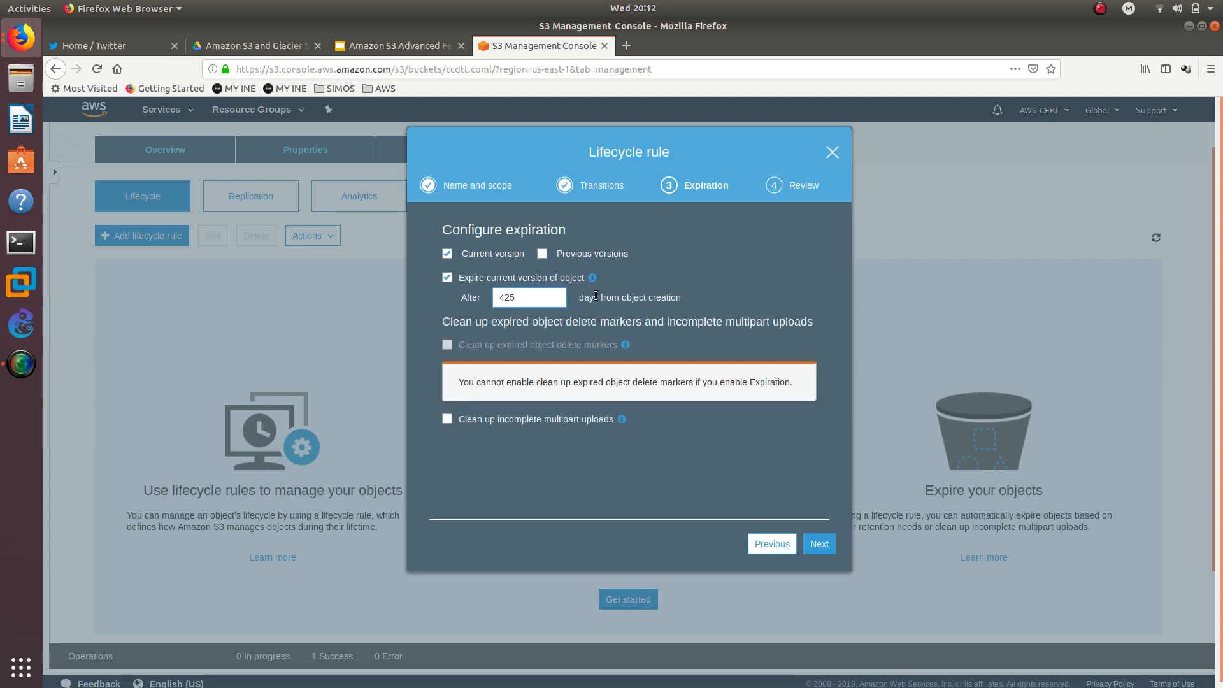
drag(526, 299, 505, 299)
click(551, 297)
double_click(551, 297)
text(100)
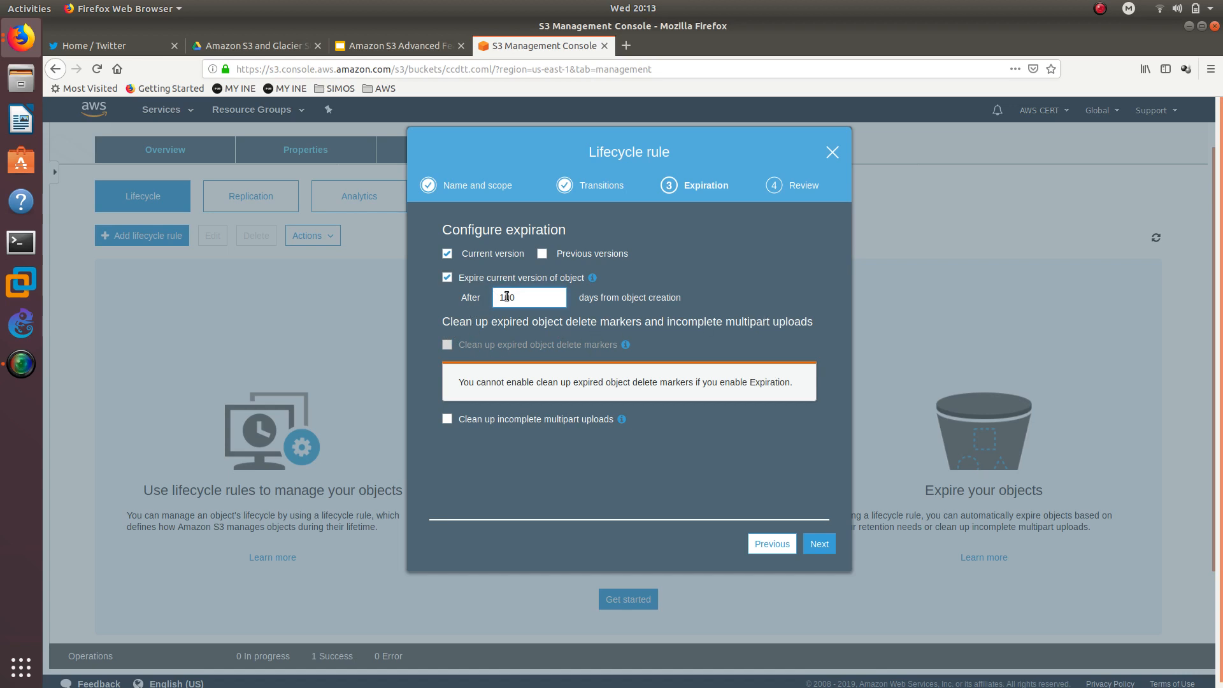
- Proceed from the expiration settings to the lifecycle rule's review page
mouse_move(593, 277)
key(ctrl+a)
click(818, 543)
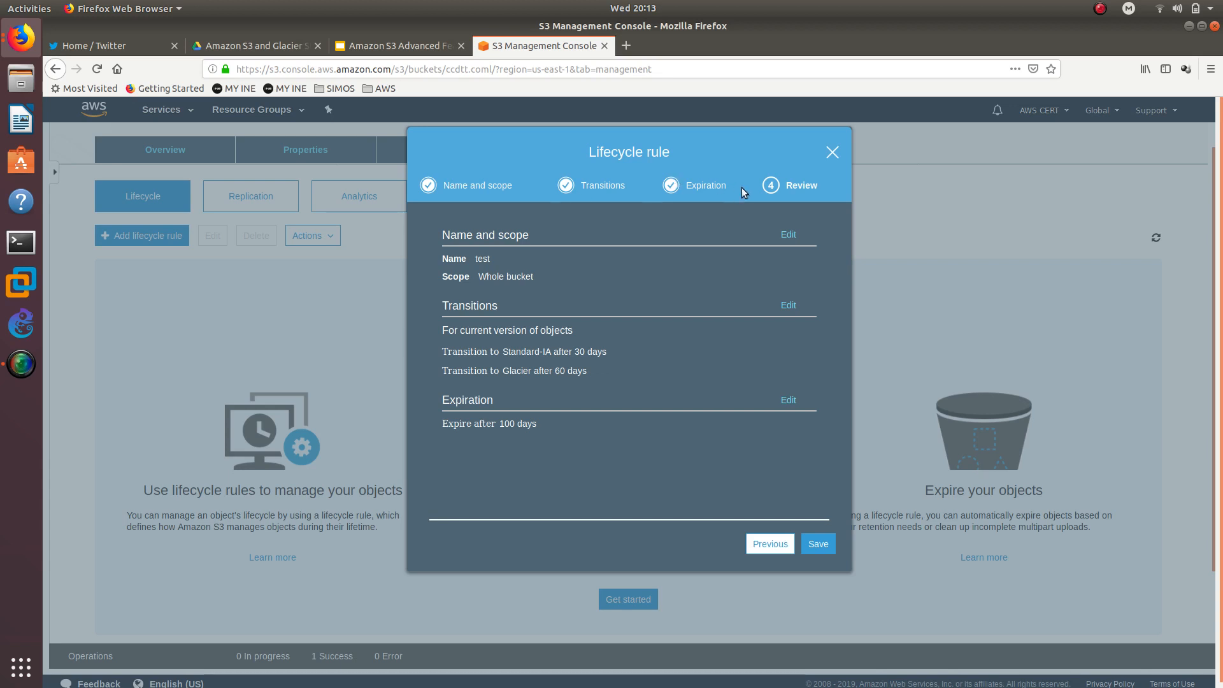
- Review the rule's name, scope, transitions and expiration summary, and save the lifecycle rule
double_click(488, 259)
drag(534, 278, 477, 278)
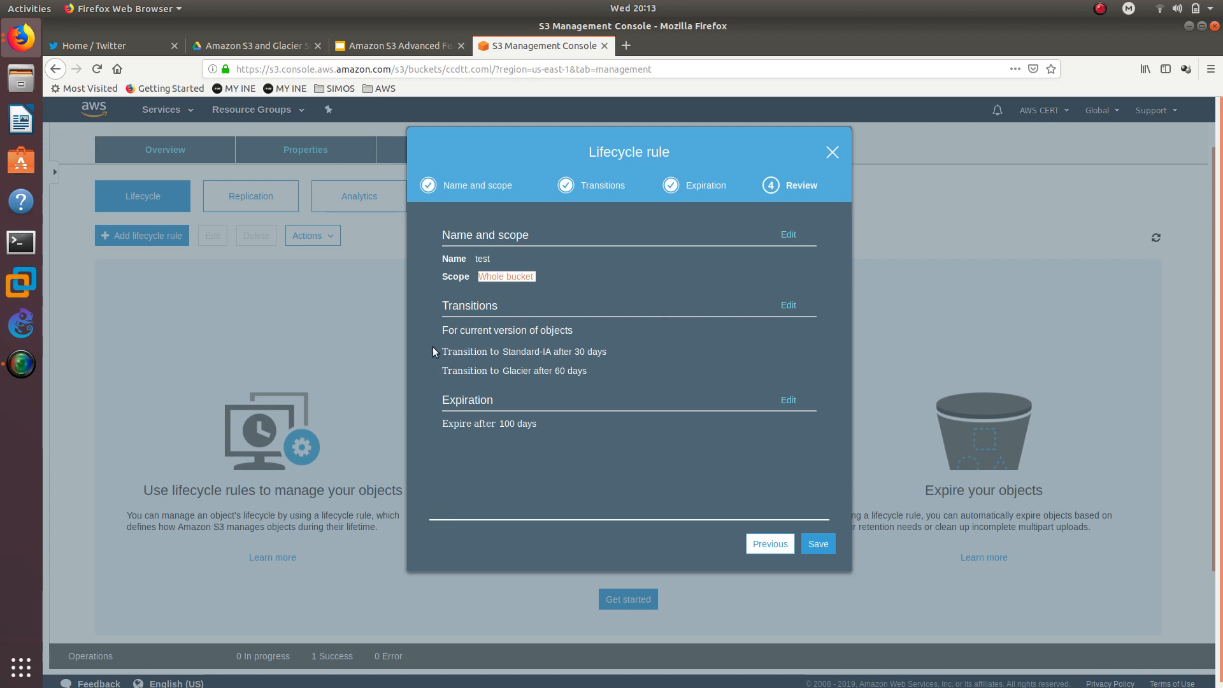
drag(440, 350, 609, 352)
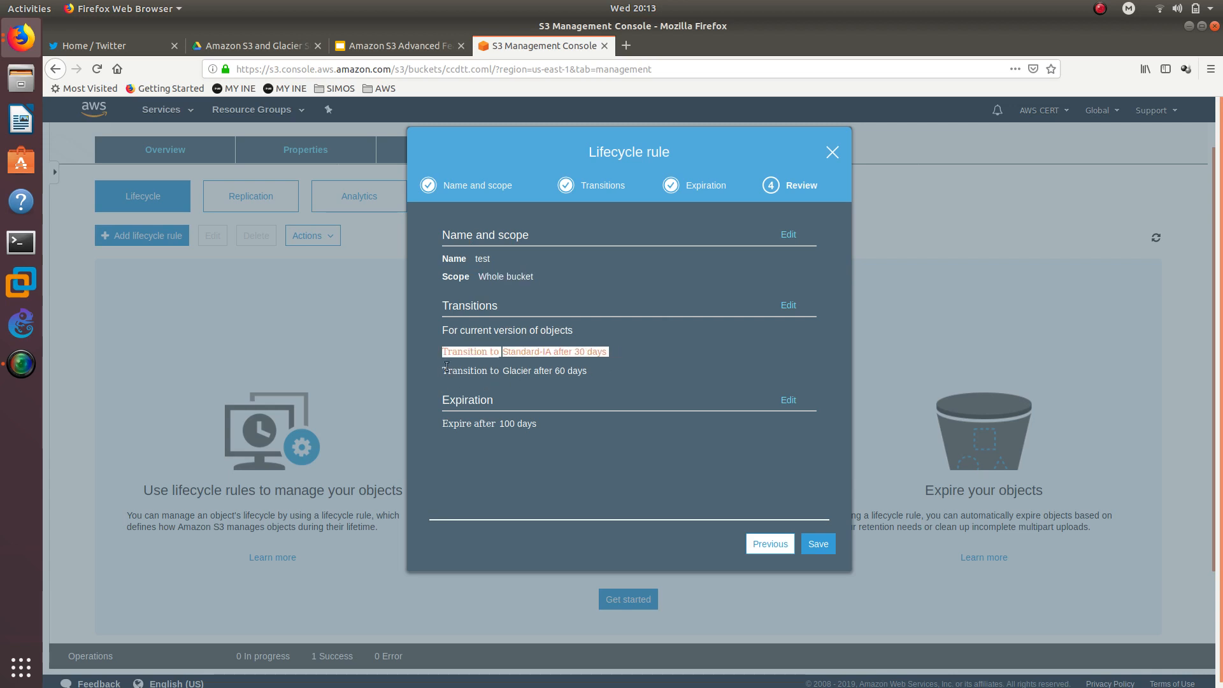
drag(441, 368, 569, 370)
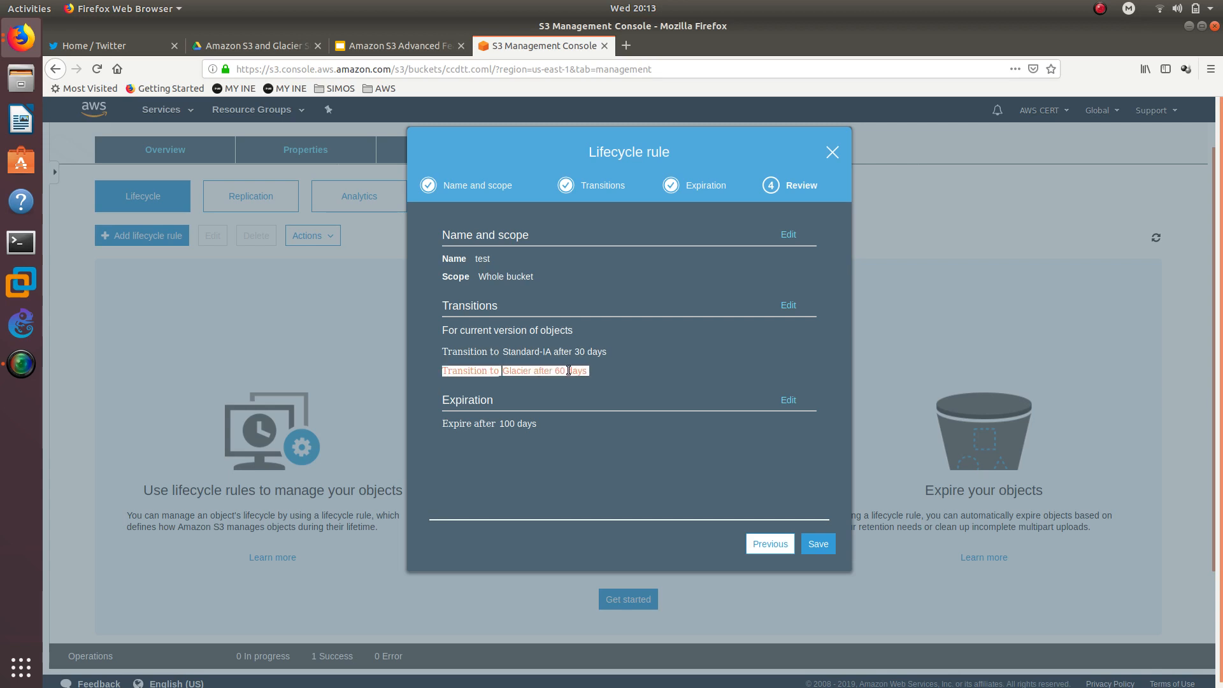
double_click(463, 401)
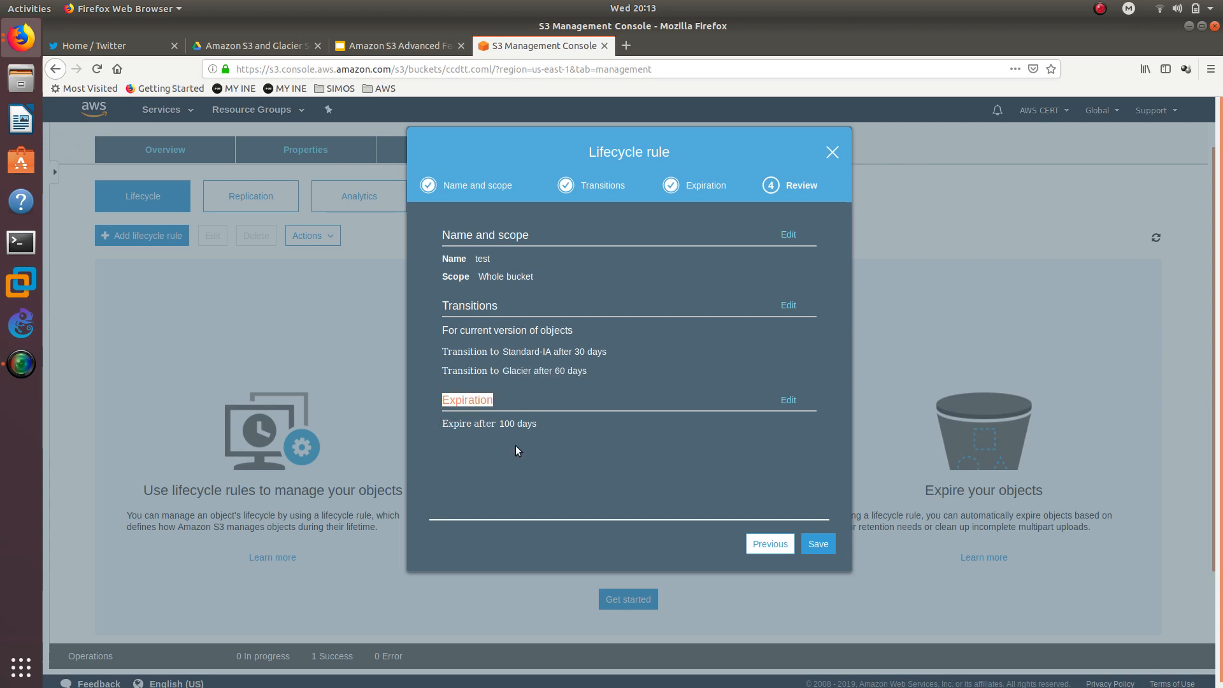
drag(474, 424, 515, 425)
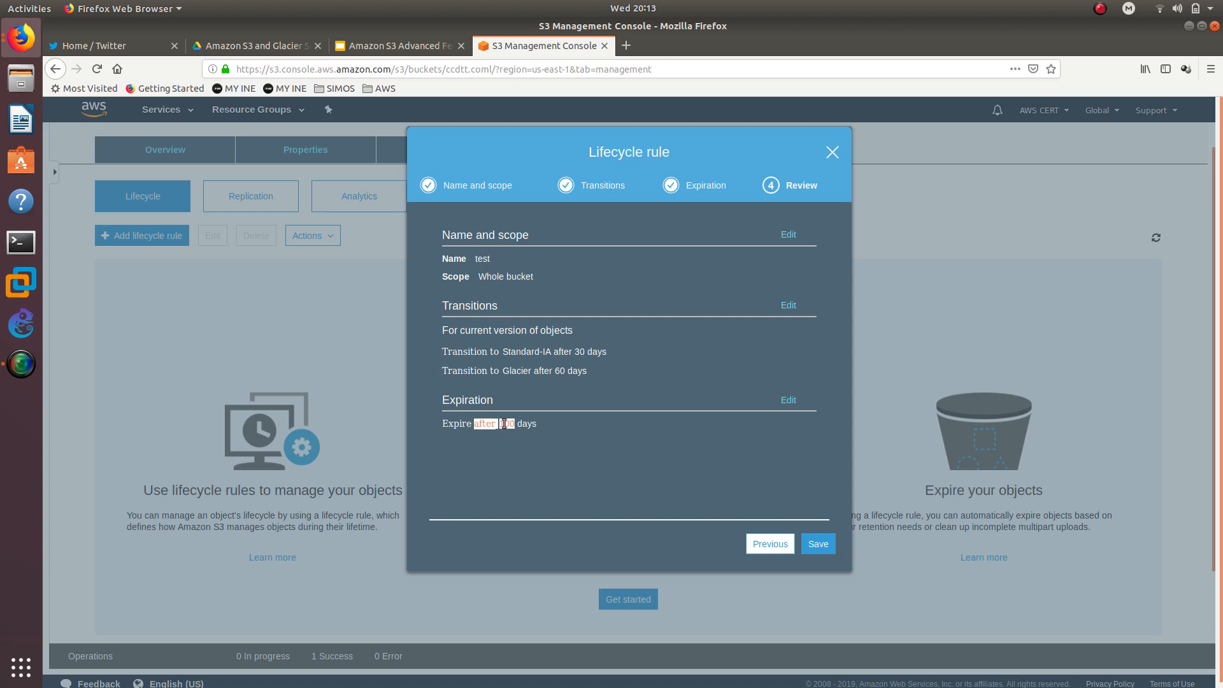
click(818, 544)
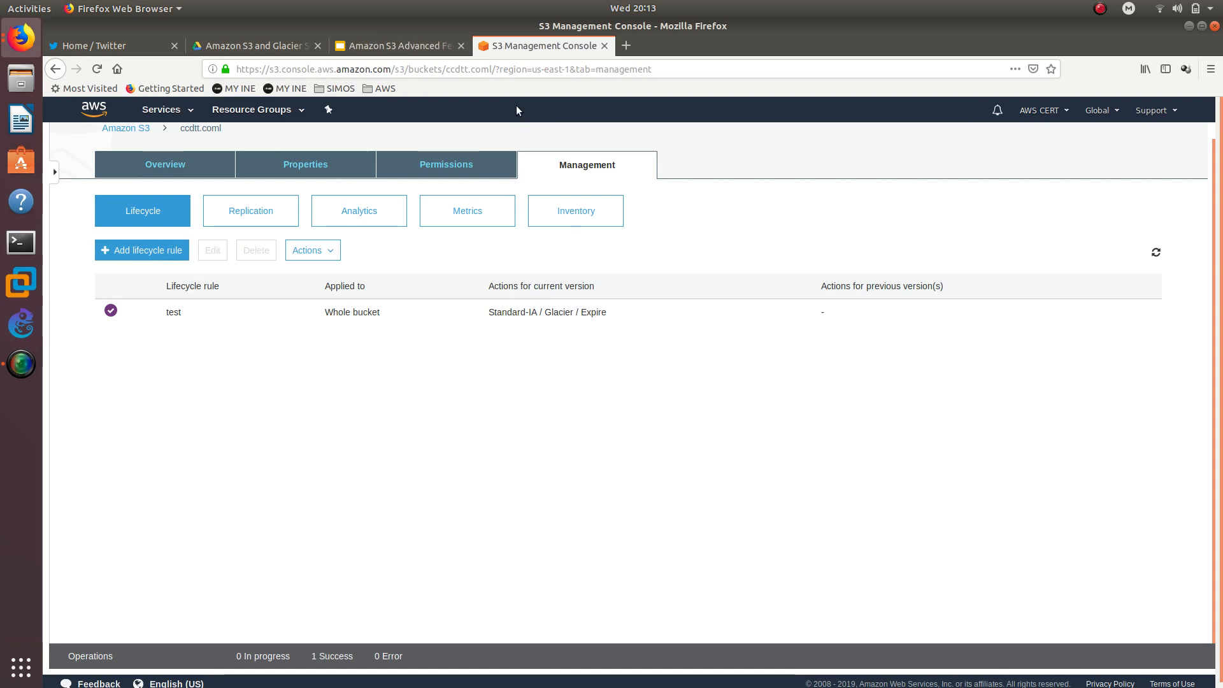
- Switch to the Amazon S3 Advanced Features slides tab
click(423, 48)
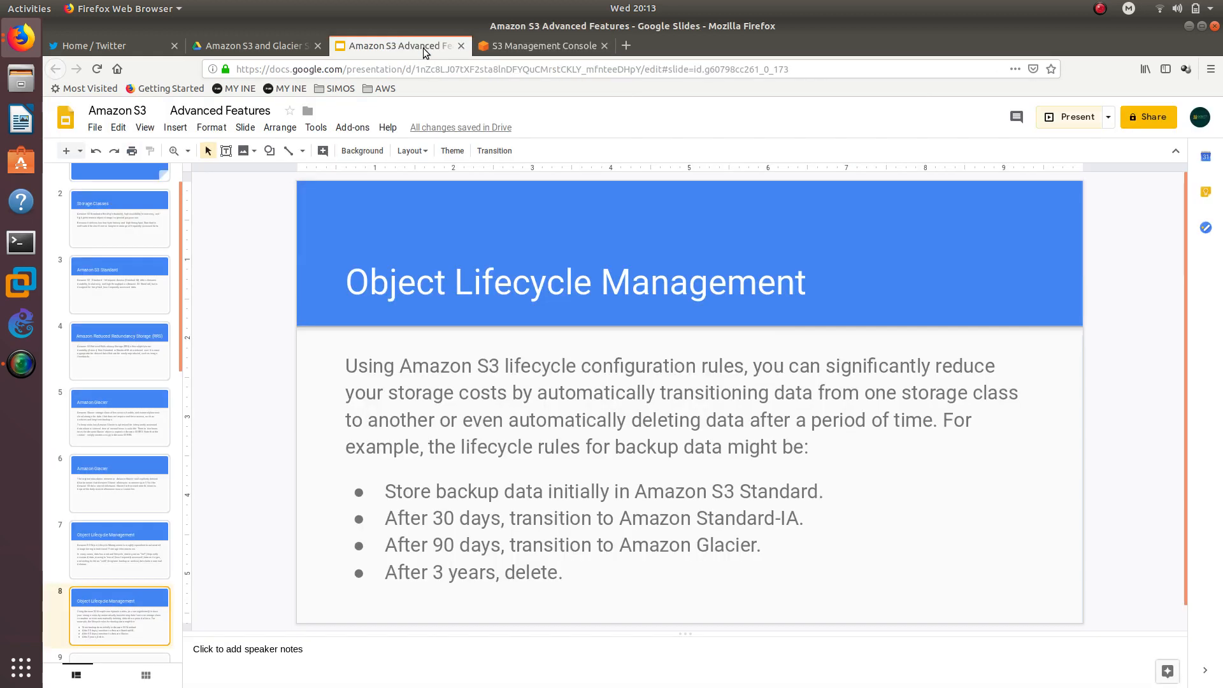